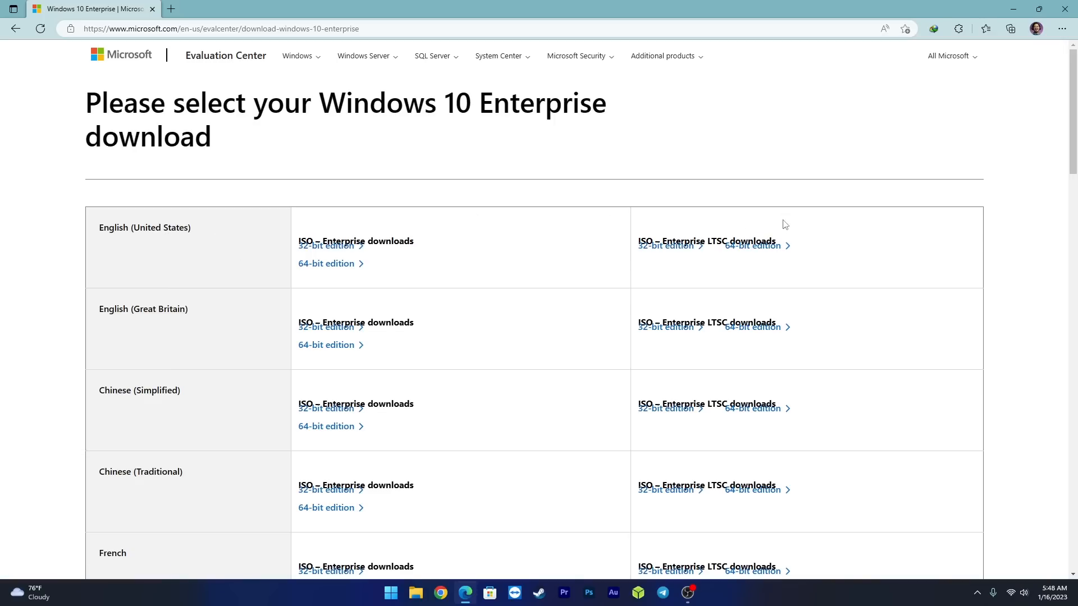
Download the English (United States) 64-bit Windows 10 Enterprise LTSC ISO to F:\
{"action": "left_click", "coordinate": [780, 254]}
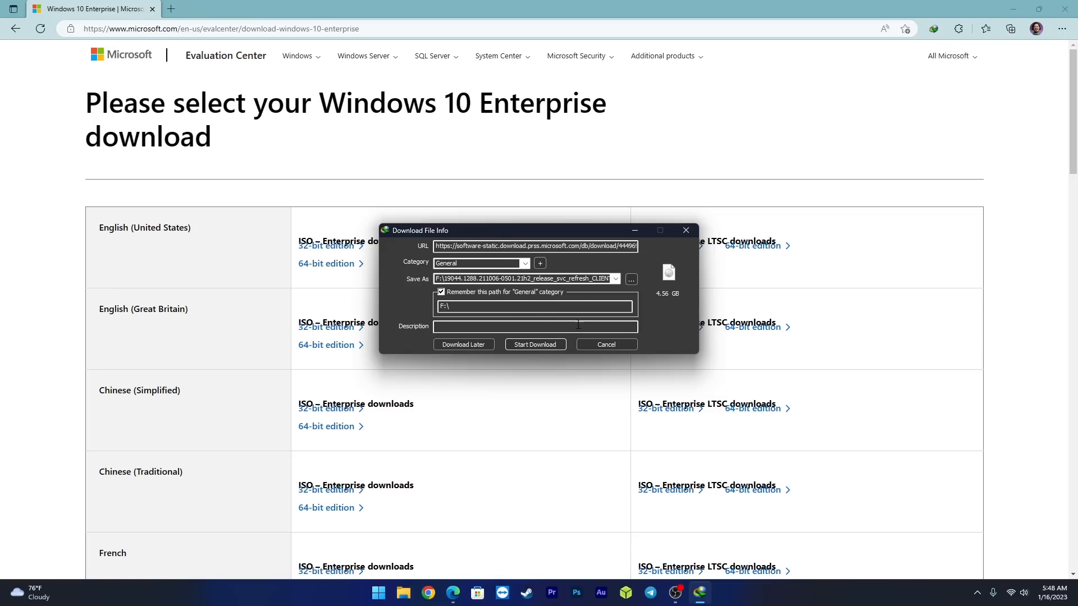
{"action": "left_click", "coordinate": [531, 345]}
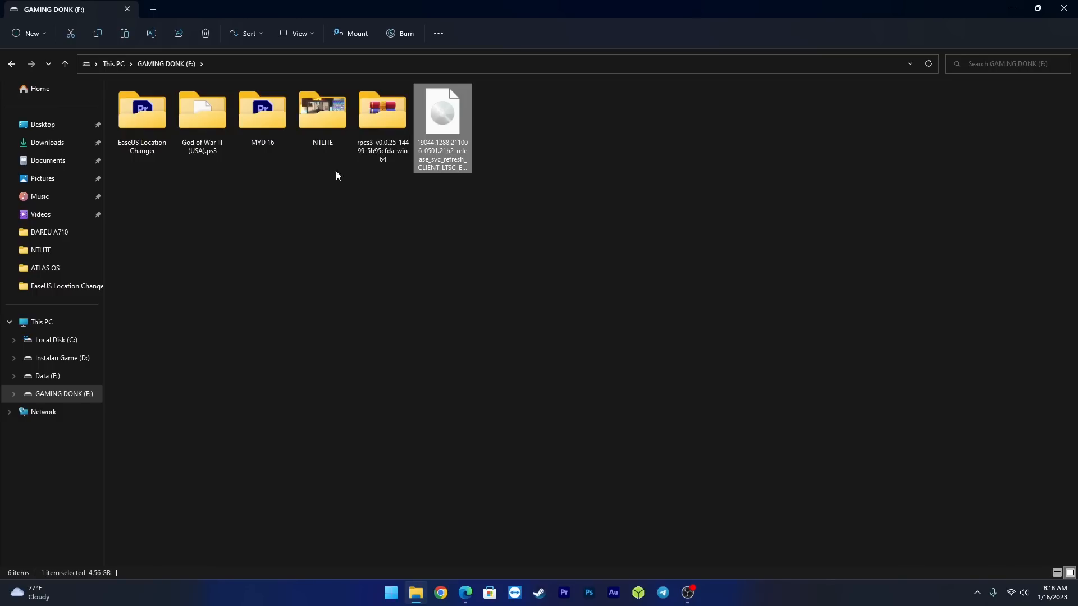
Check the file properties of the downloaded LTSC ISO on the F: drive, including its type and size
{"action": "right_click", "coordinate": [439, 116]}
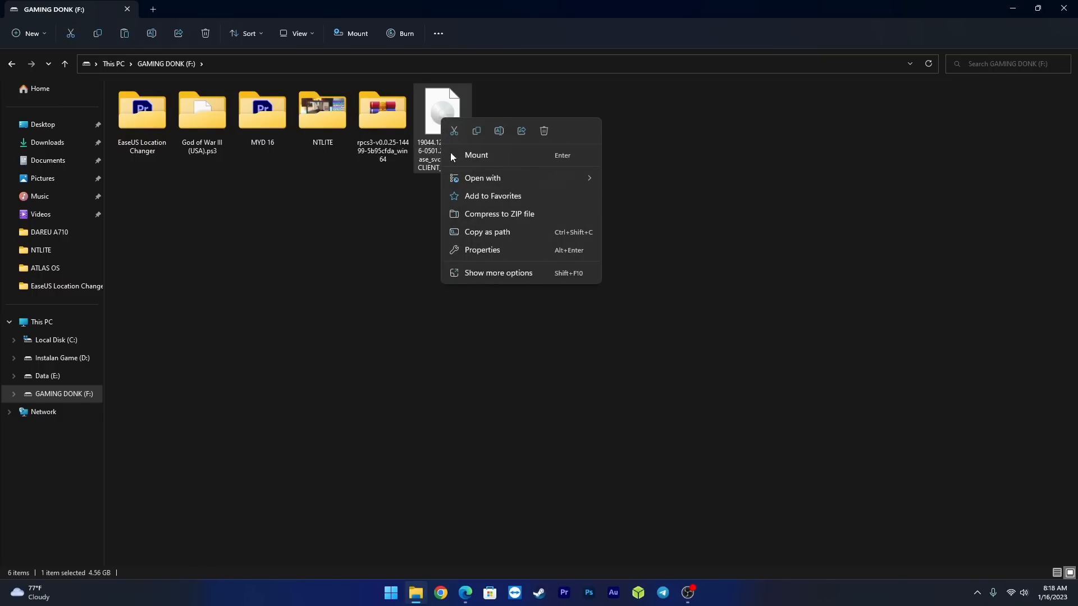
{"action": "left_click", "coordinate": [473, 252]}
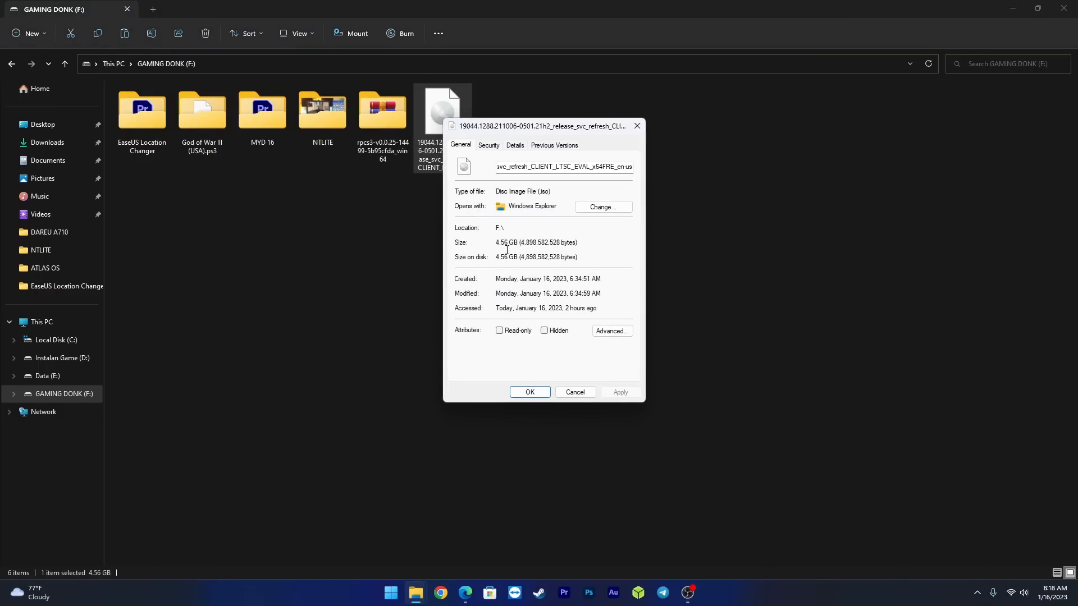
{"action": "left_click", "coordinate": [530, 393]}
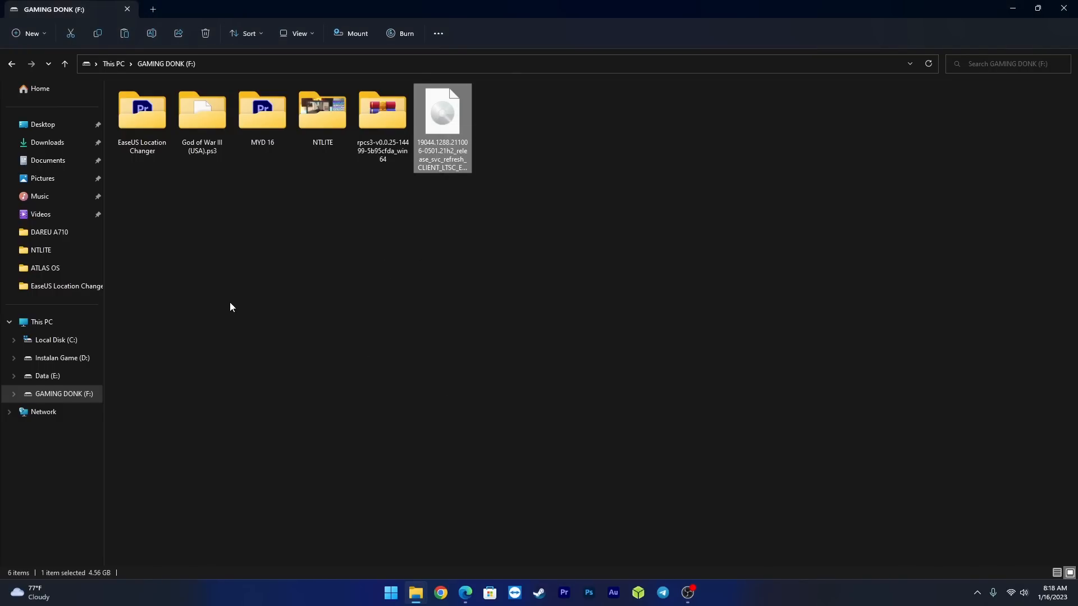
{"action": "left_click", "coordinate": [514, 248]}
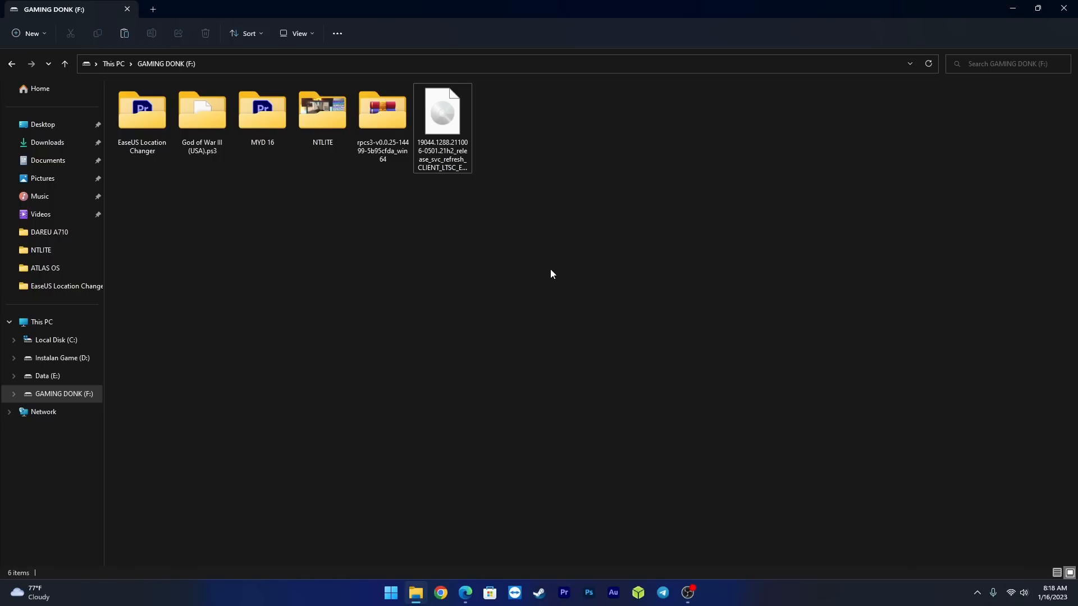
{"action": "left_click", "coordinate": [462, 120]}
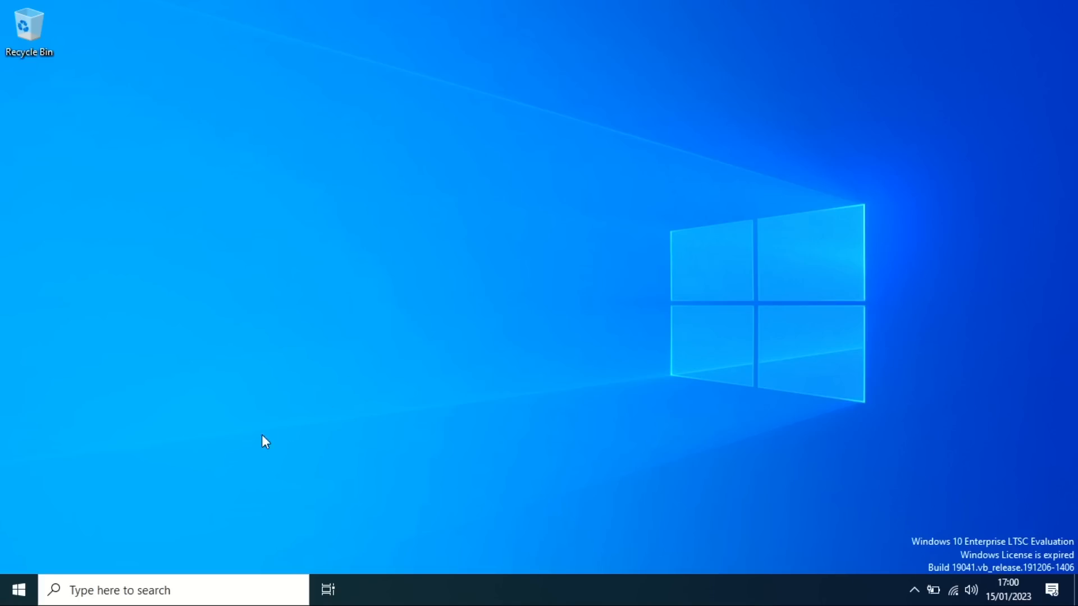
Open the installed programs list from Microsoft Edge's Start entry, look through it, and close it
{"action": "left_click", "coordinate": [11, 600]}
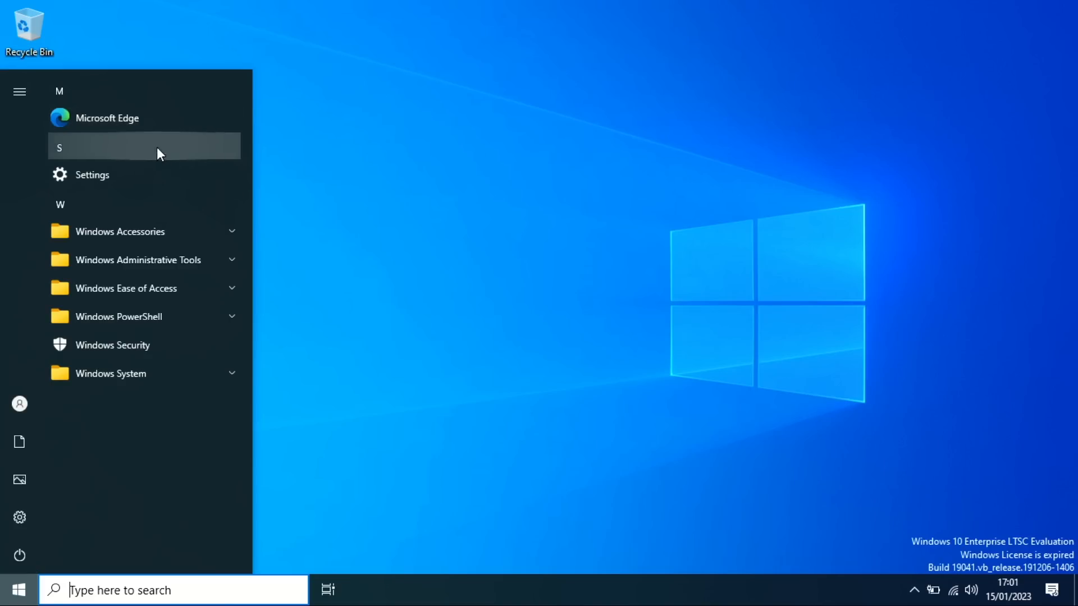
{"action": "right_click", "coordinate": [138, 118]}
{"action": "left_click", "coordinate": [192, 183]}
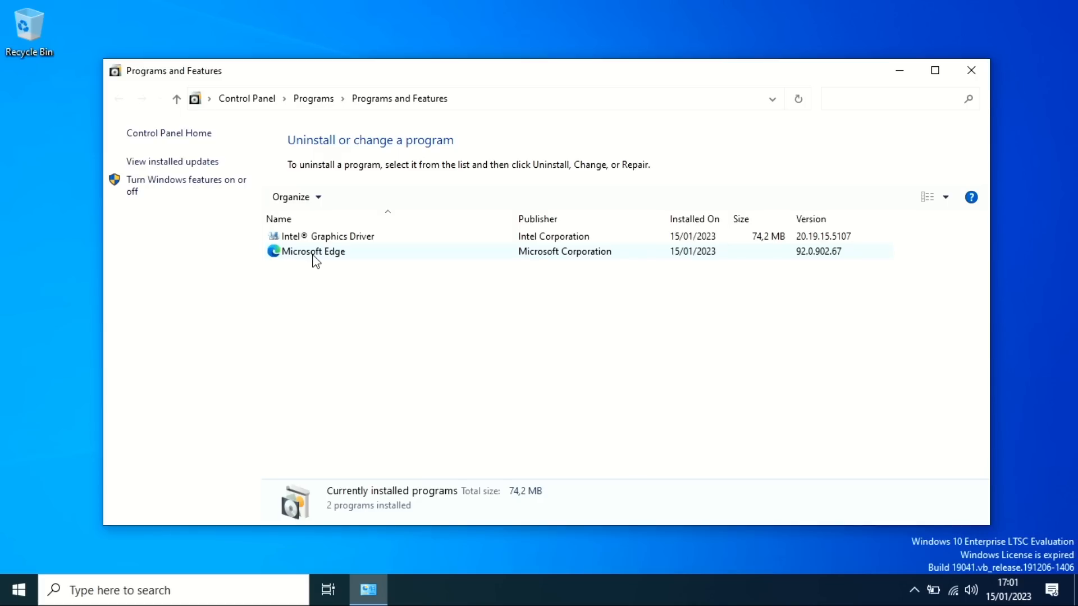
{"action": "left_click", "coordinate": [312, 259]}
{"action": "left_click", "coordinate": [971, 72]}
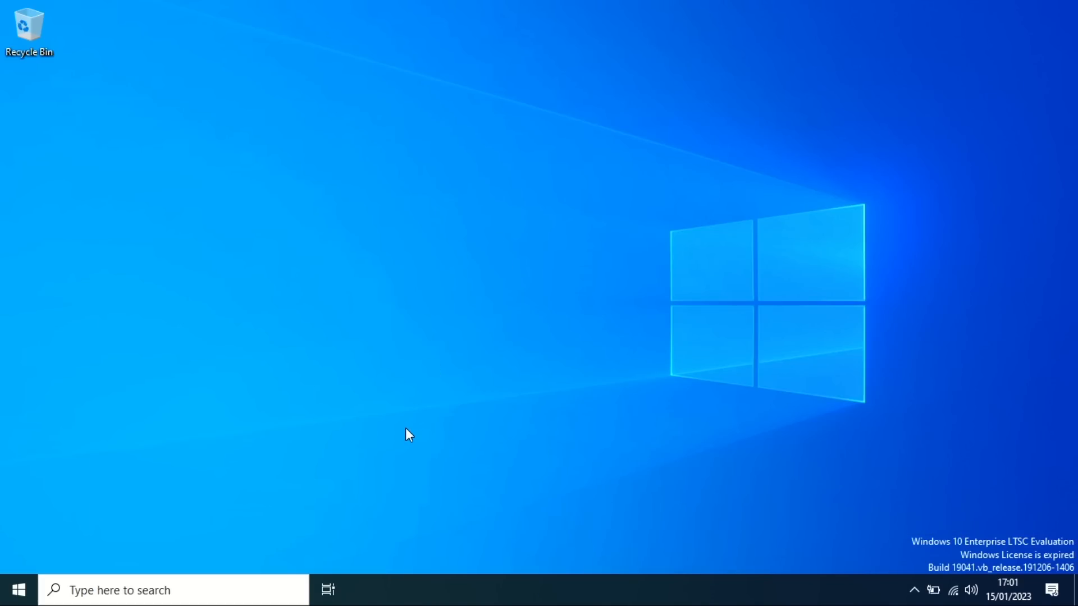
Examine the memory usage in Task Manager's performance view, and close Task Manager
{"action": "right_click", "coordinate": [404, 603]}
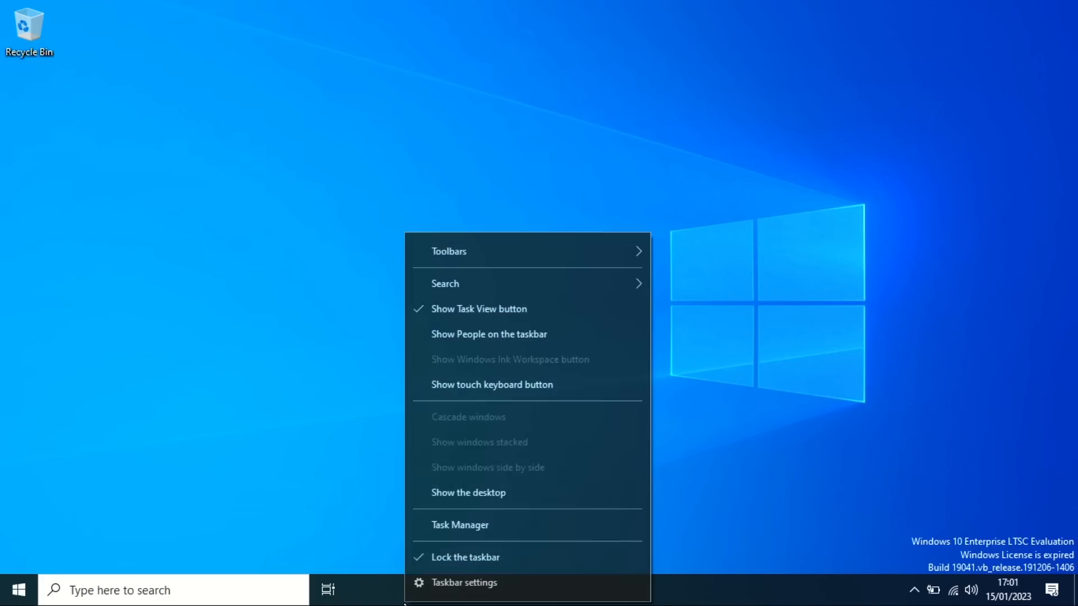
{"action": "left_click", "coordinate": [463, 510]}
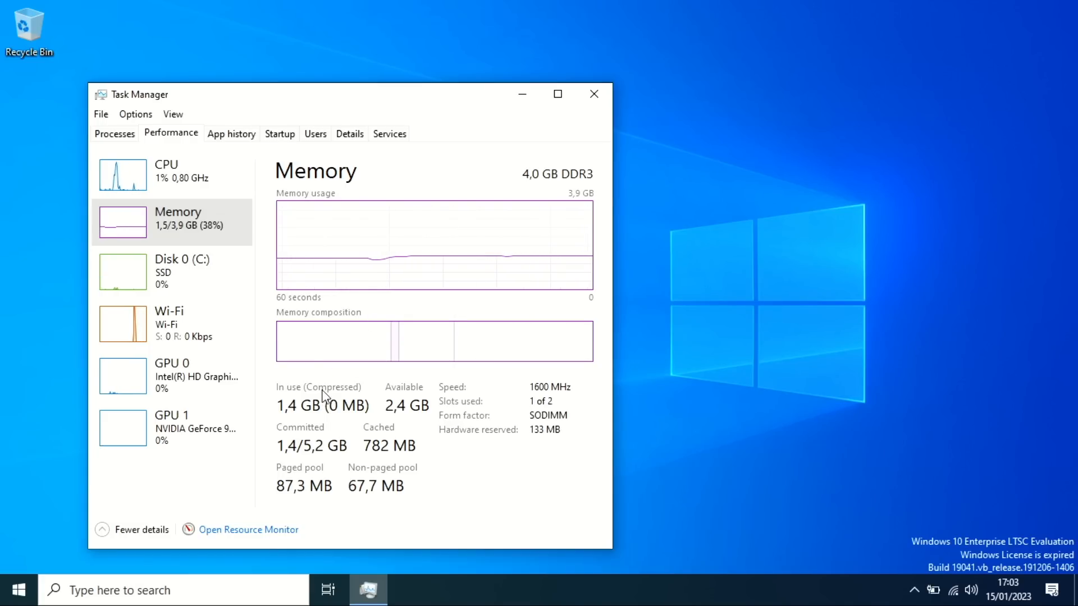
{"action": "mouse_move", "coordinate": [314, 349]}
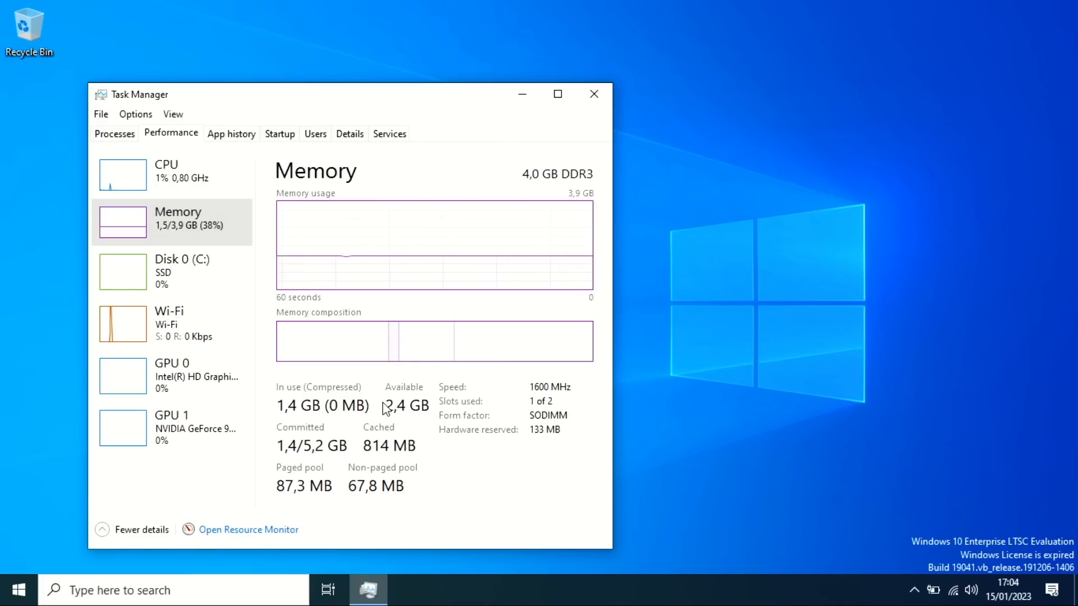
{"action": "key", "text": "alt+F4"}
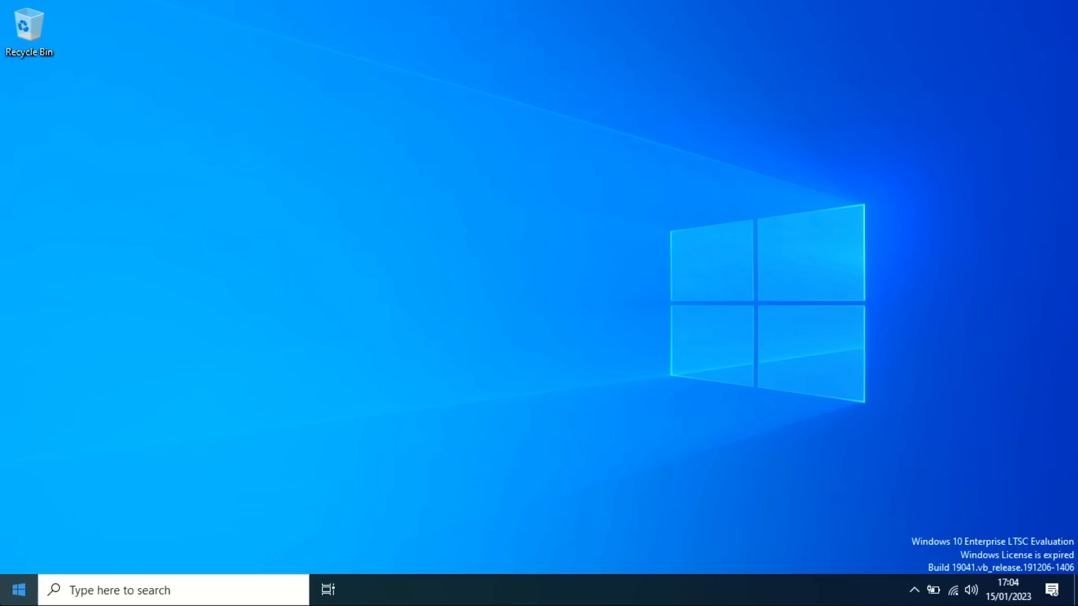
Examine the storage usage of Local Disk (C:) in the system settings, including the additional categories
{"action": "left_click", "coordinate": [7, 584]}
{"action": "mouse_move", "coordinate": [20, 523]}
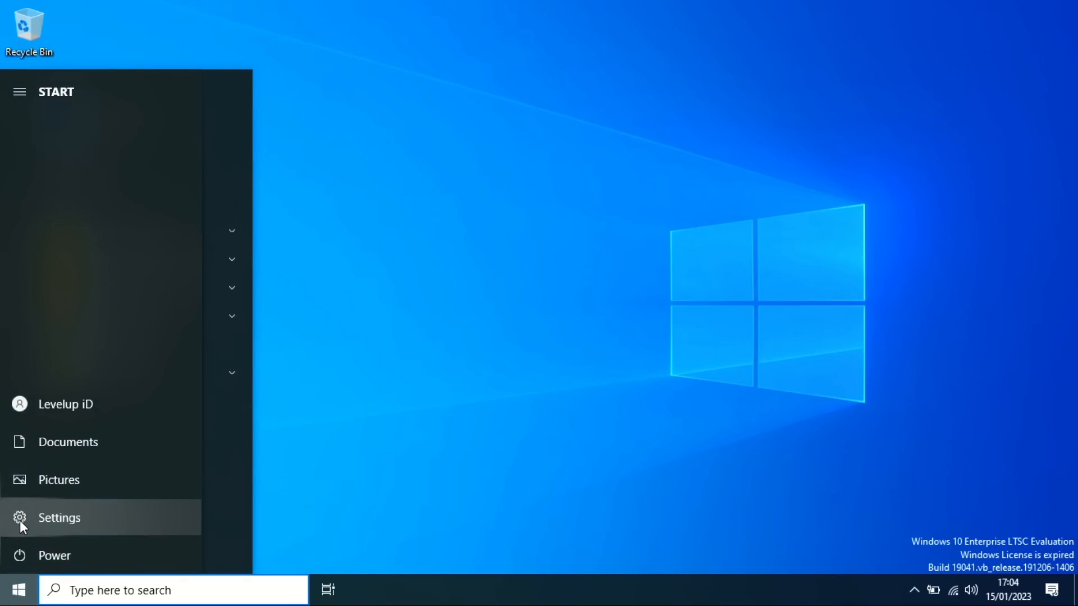
{"action": "left_click", "coordinate": [20, 523]}
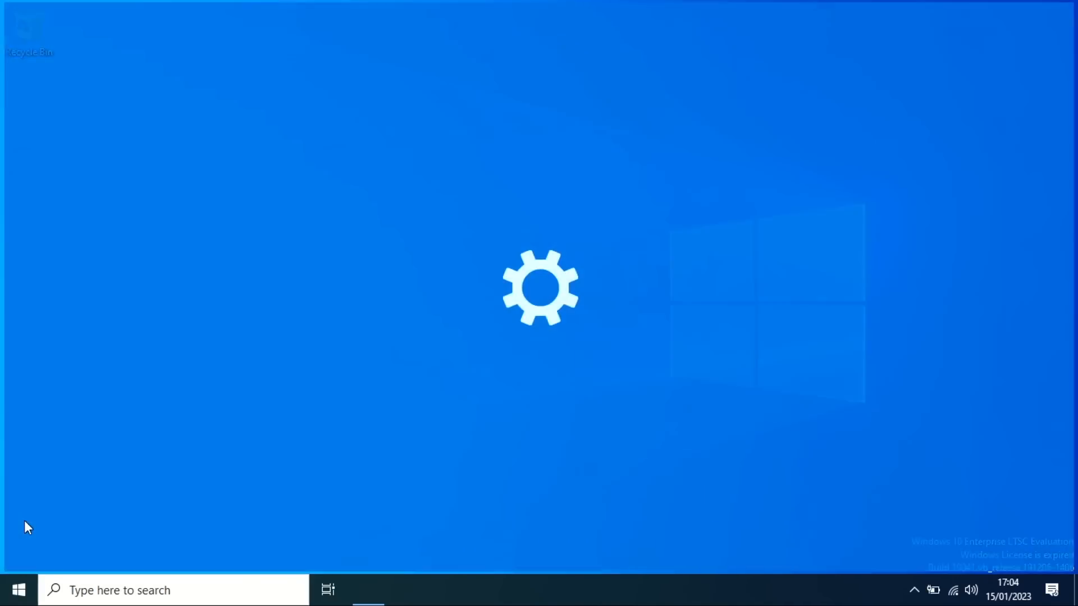
{"action": "left_click", "coordinate": [124, 178]}
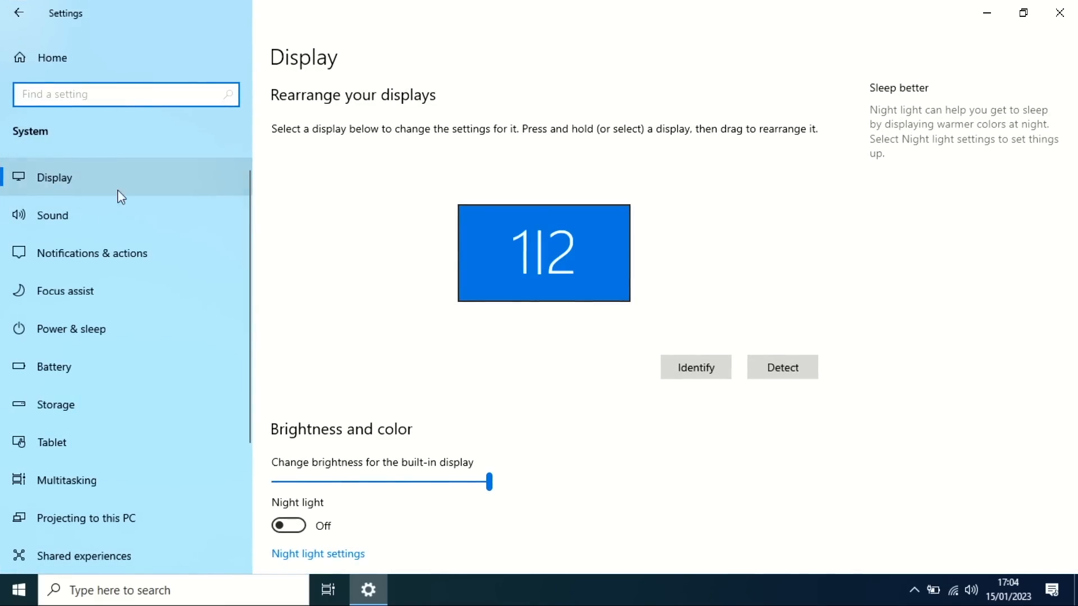
{"action": "left_click", "coordinate": [65, 404]}
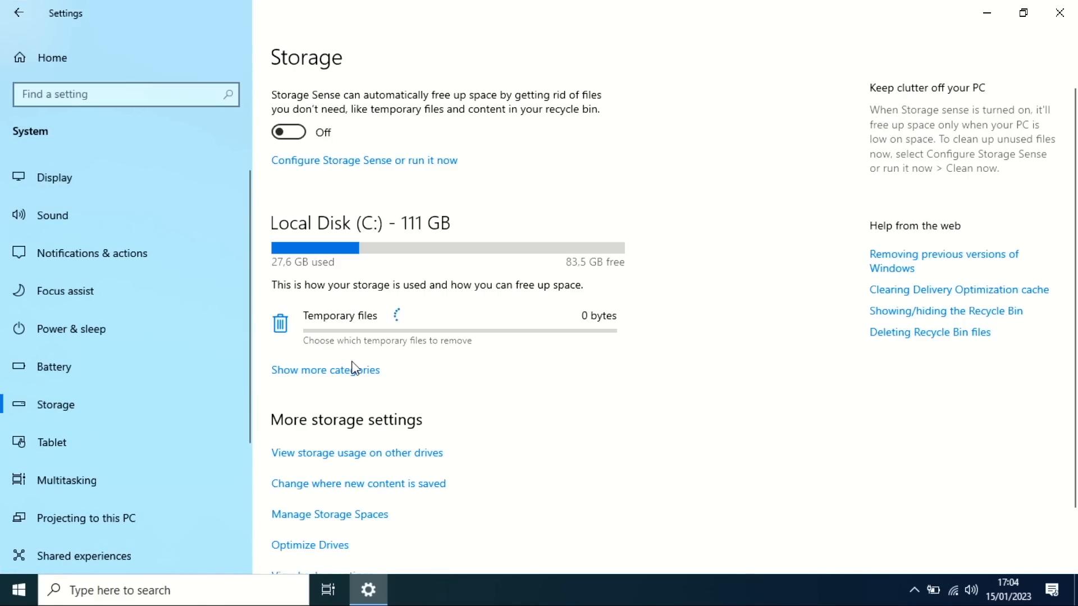
{"action": "left_click", "coordinate": [354, 368]}
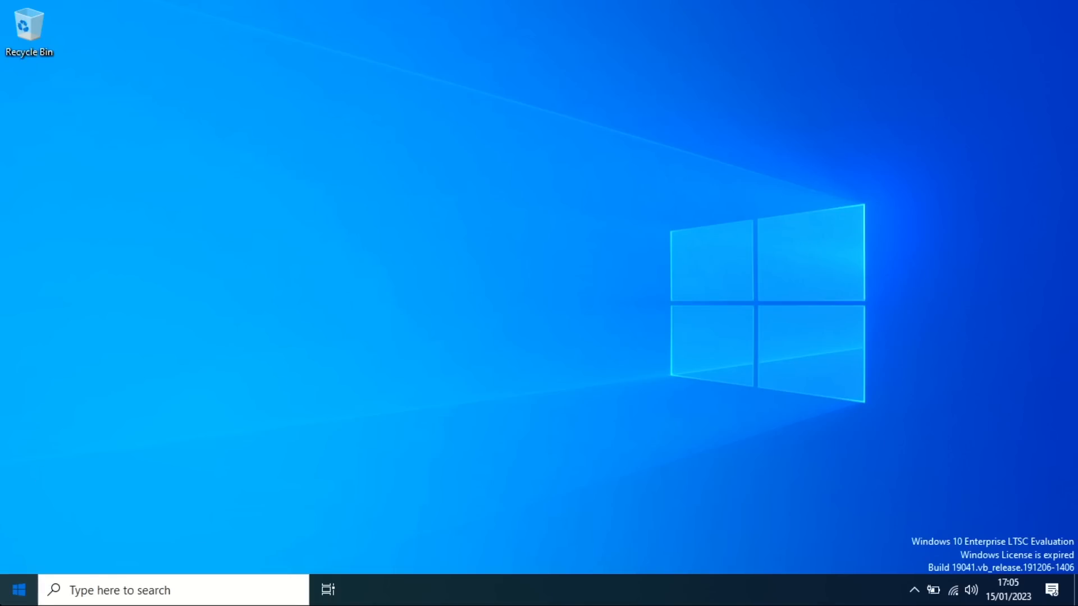
Look through the preinstalled apps in the Windows Accessories, Windows Administrative Tools and Windows PowerShell folders of the Start menu
{"action": "left_click", "coordinate": [6, 599]}
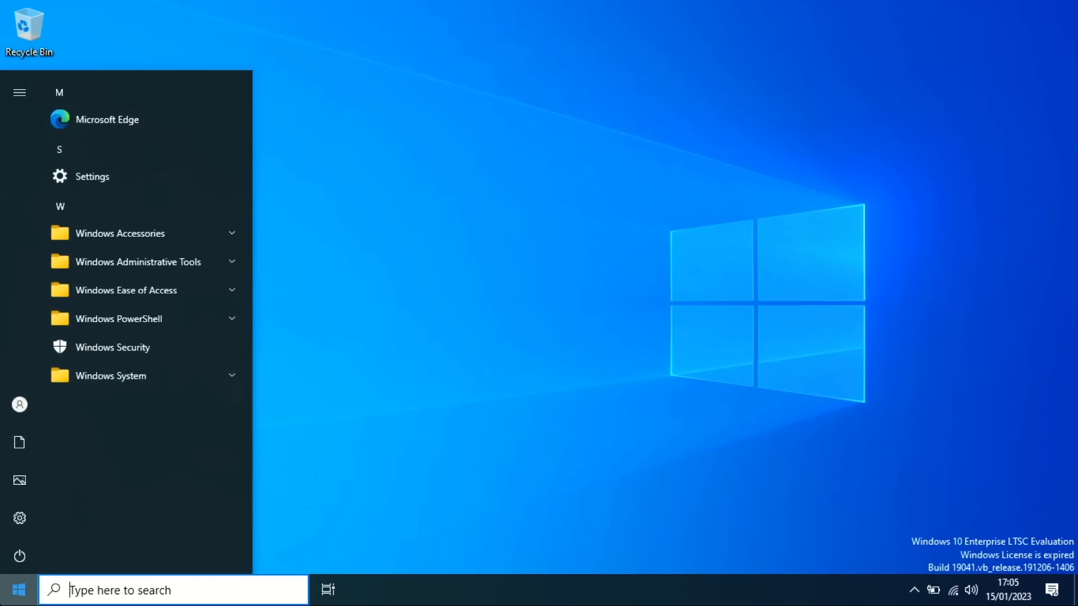
{"action": "left_click", "coordinate": [185, 235]}
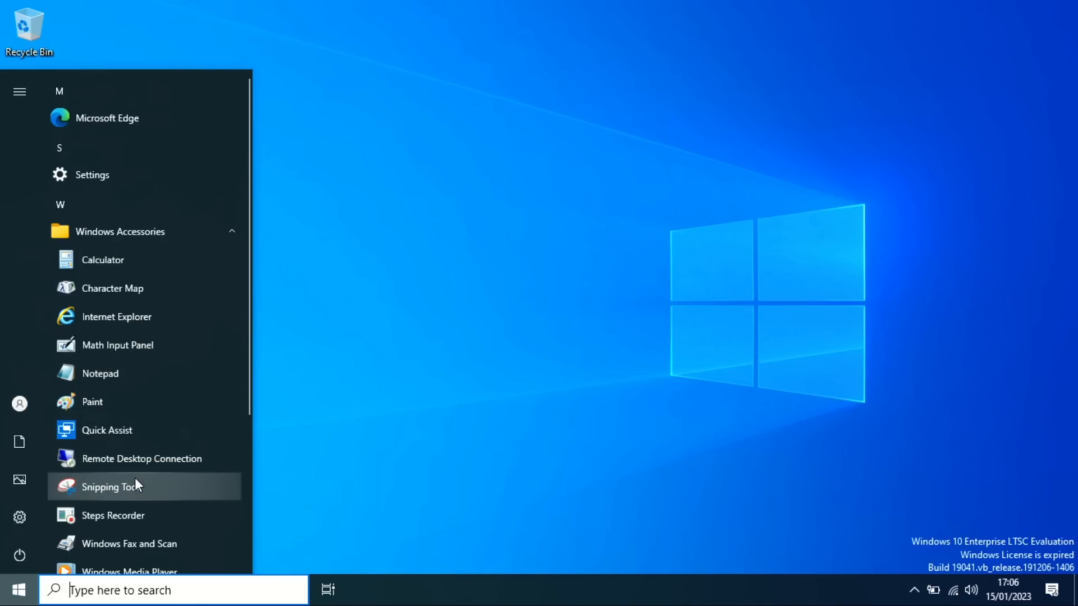
{"action": "left_click", "coordinate": [147, 238]}
{"action": "left_click", "coordinate": [151, 260]}
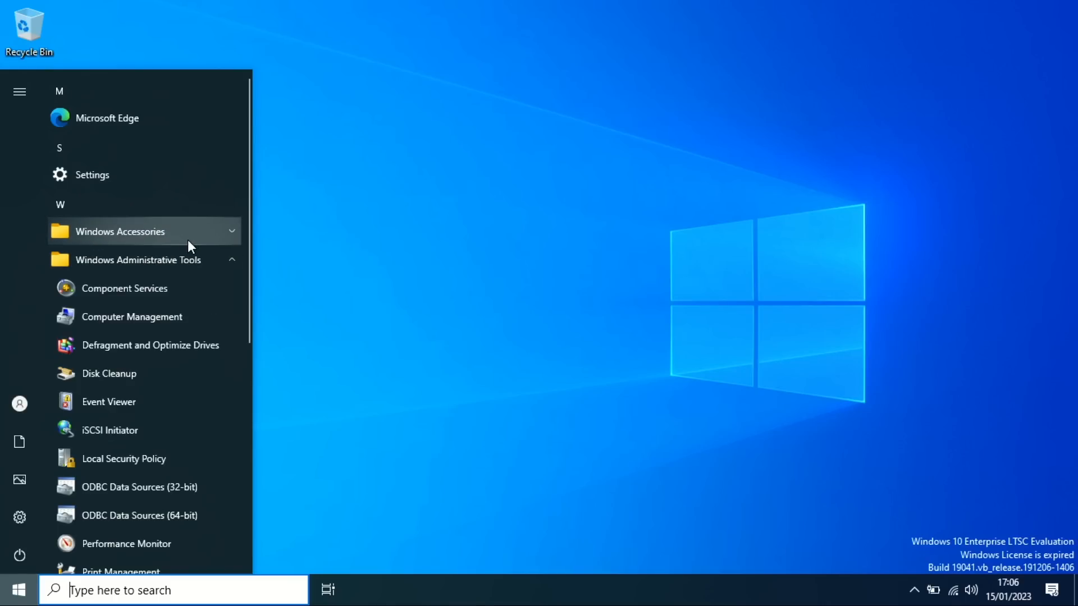
{"action": "left_click", "coordinate": [204, 259]}
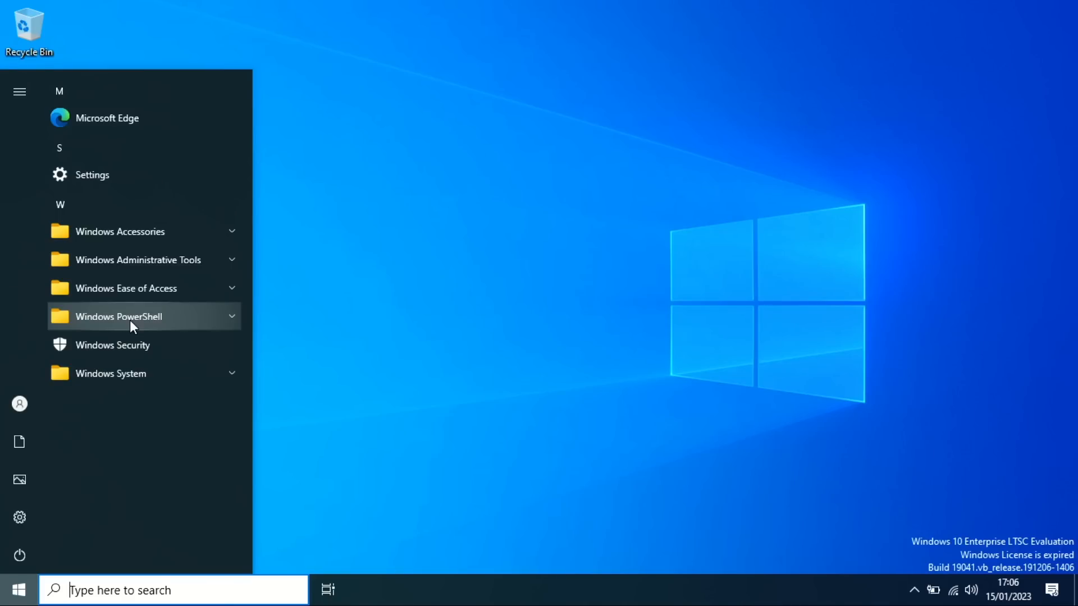
{"action": "left_click", "coordinate": [129, 321]}
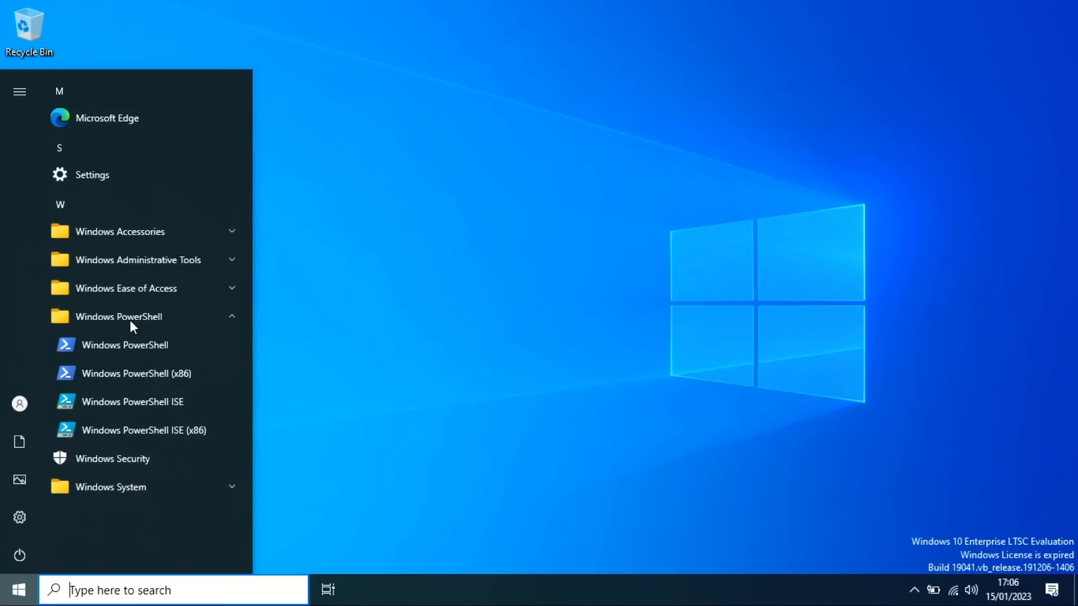
{"action": "left_click", "coordinate": [464, 321]}
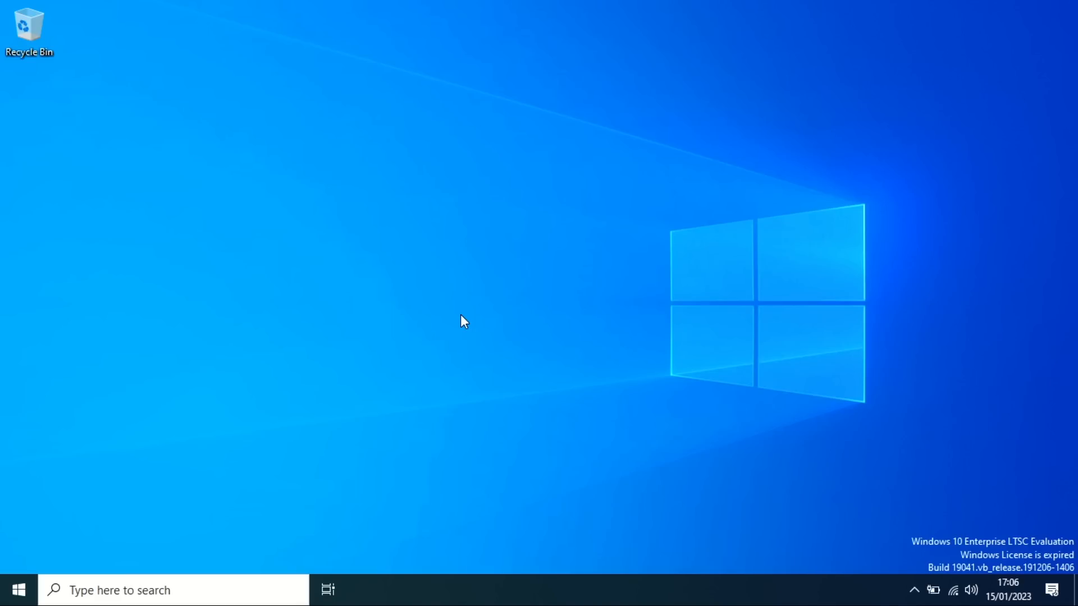
Refresh the desktop, and review the running processes and their memory use in Task Manager before closing it
{"action": "right_click", "coordinate": [330, 433]}
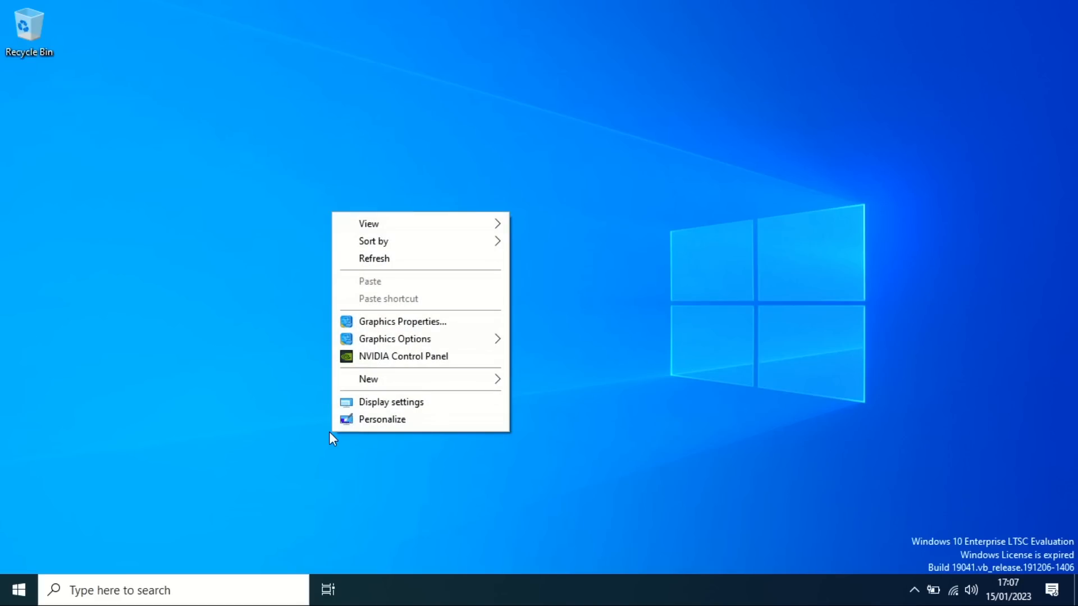
{"action": "left_click", "coordinate": [381, 265]}
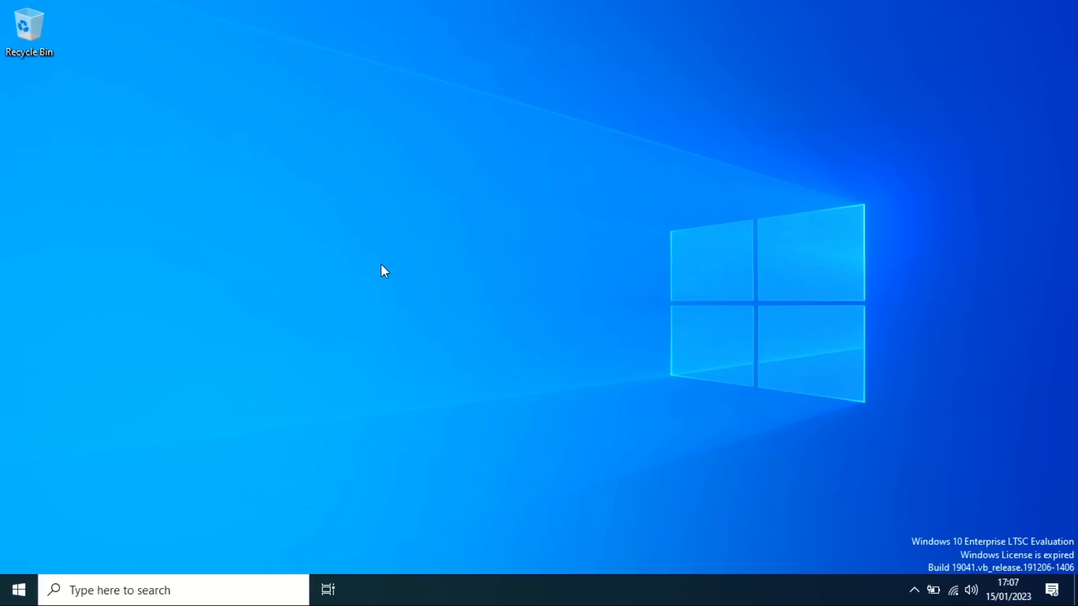
{"action": "right_click", "coordinate": [493, 590]}
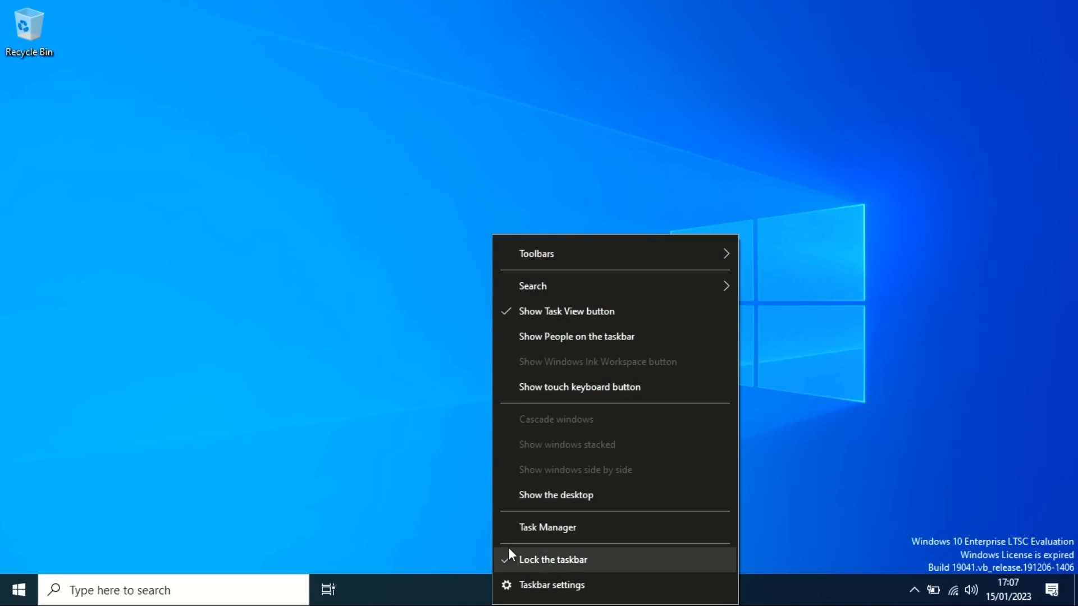
{"action": "left_click", "coordinate": [513, 529]}
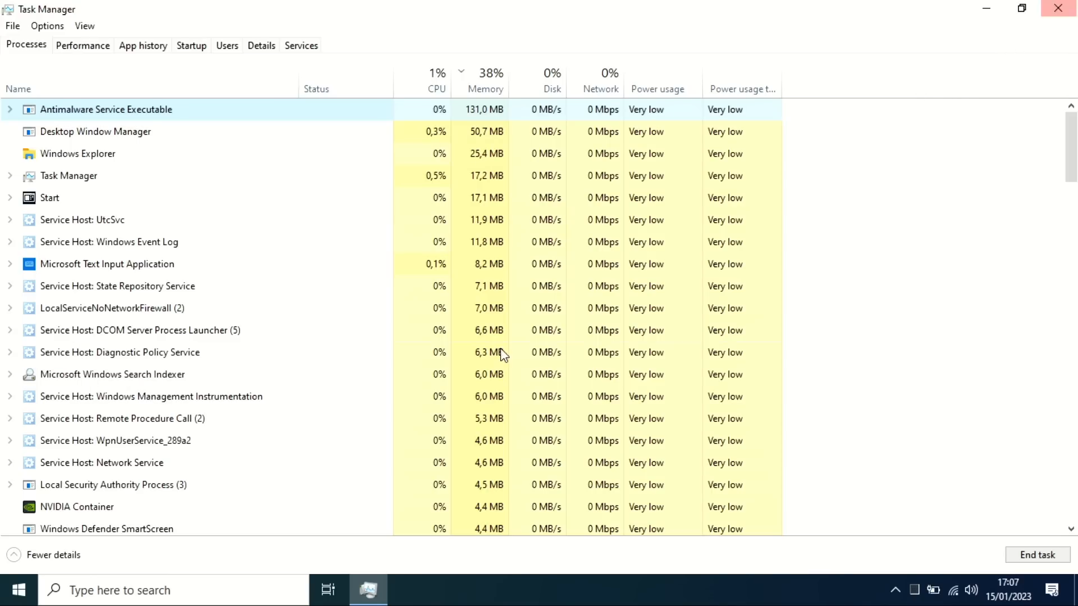
{"action": "left_click", "coordinate": [1074, 7]}
Switch to Microsoft Edge and search the levelupid.net site for "defender"
{"action": "left_click", "coordinate": [19, 590]}
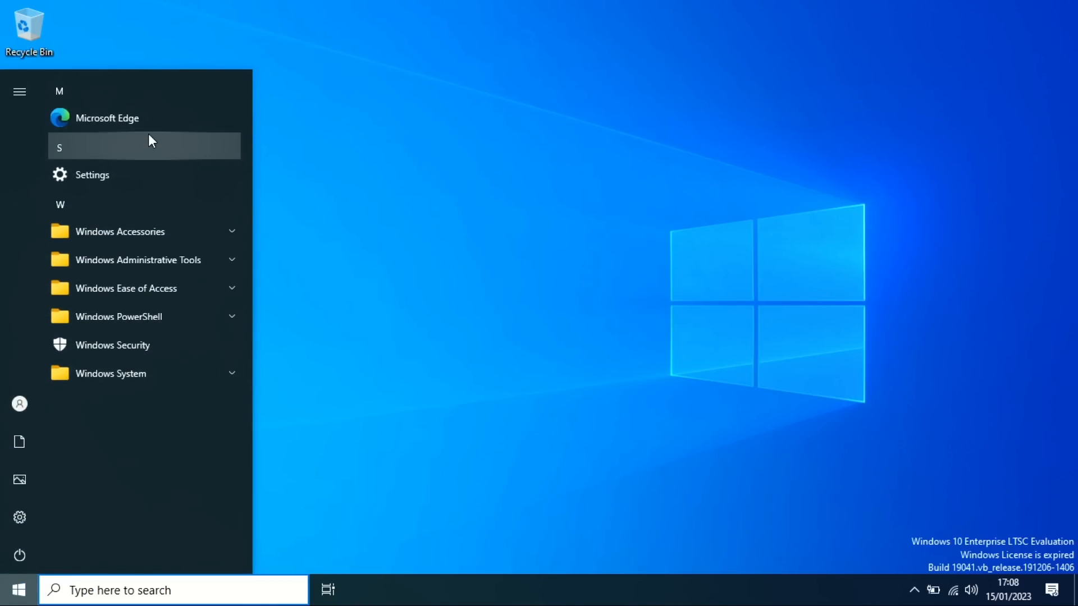
{"action": "left_click", "coordinate": [147, 117]}
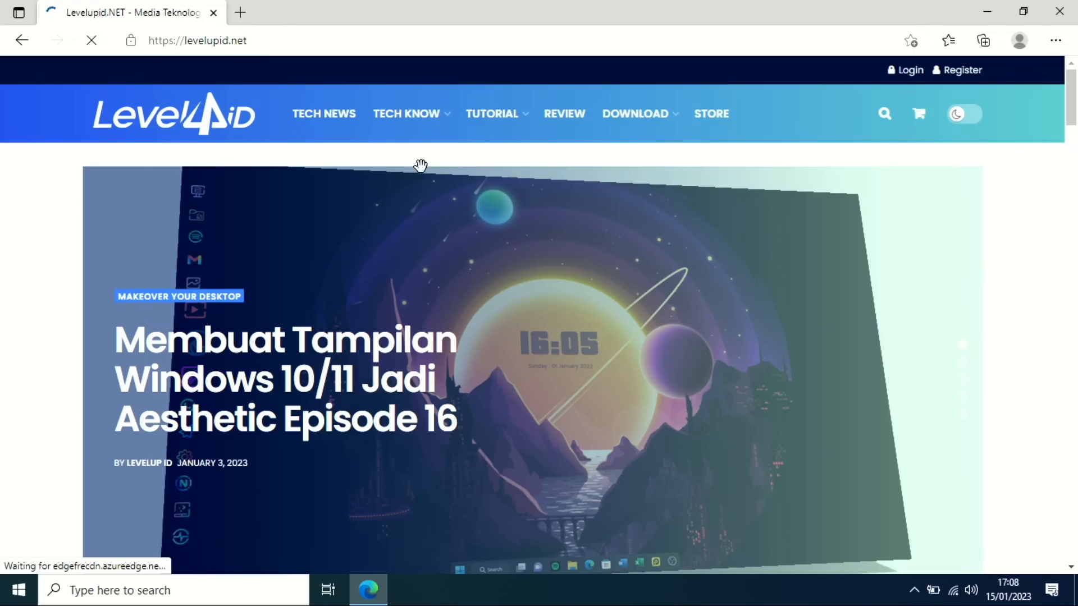
{"action": "mouse_move", "coordinate": [690, 106]}
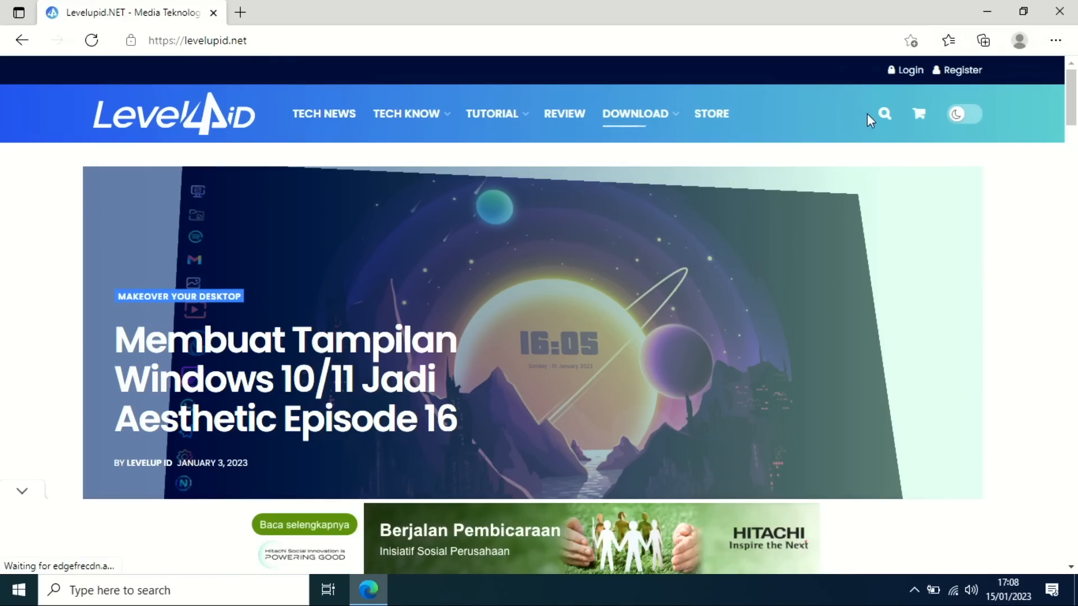
{"action": "left_click", "coordinate": [885, 116]}
{"action": "left_click", "coordinate": [741, 186]}
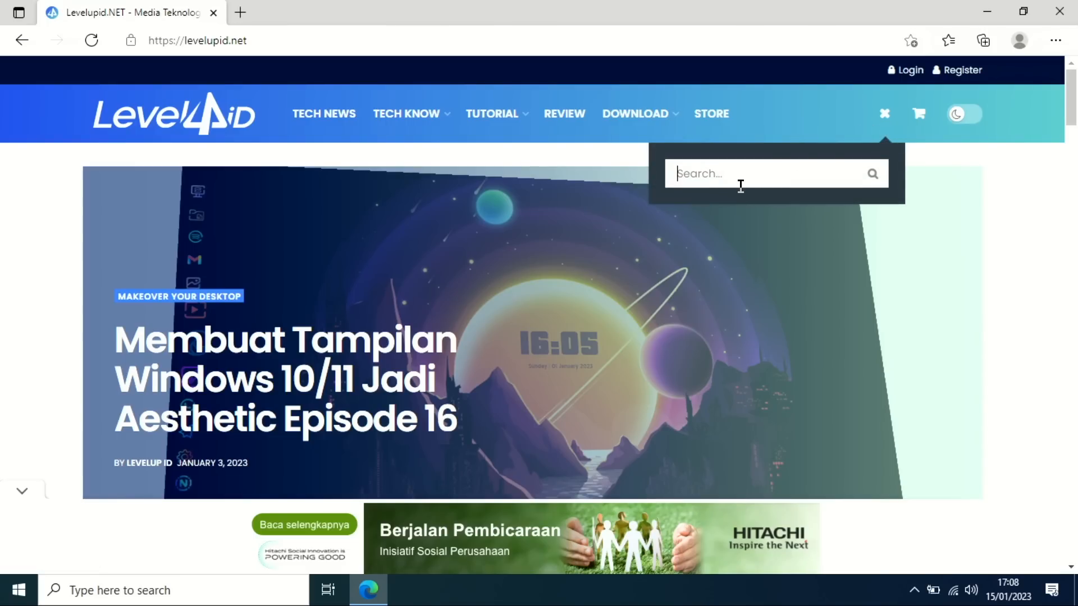
{"action": "type", "text": "defender"}
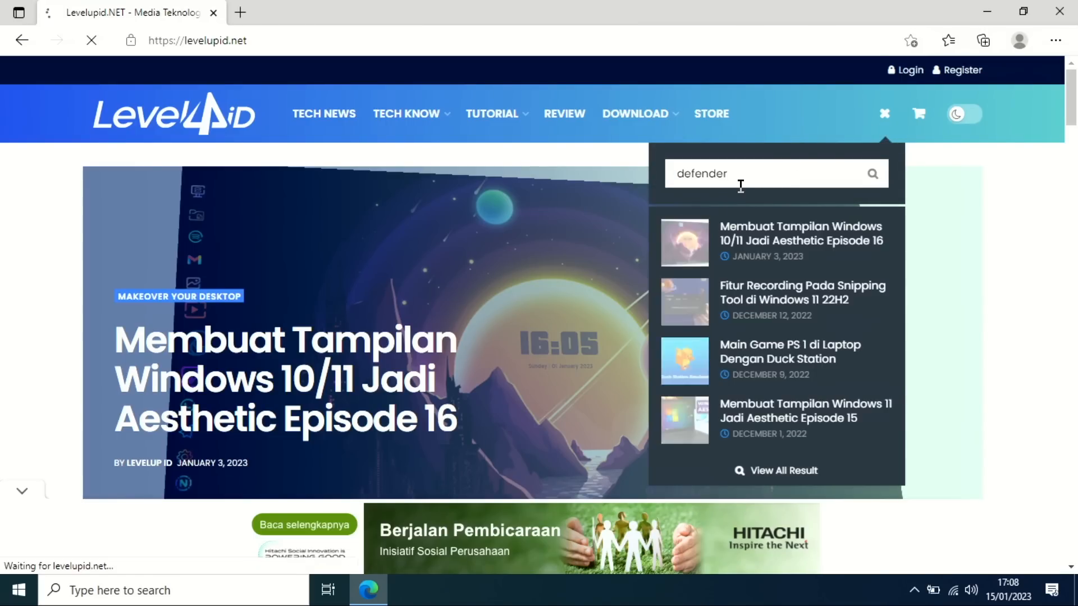
{"action": "key", "text": "Return"}
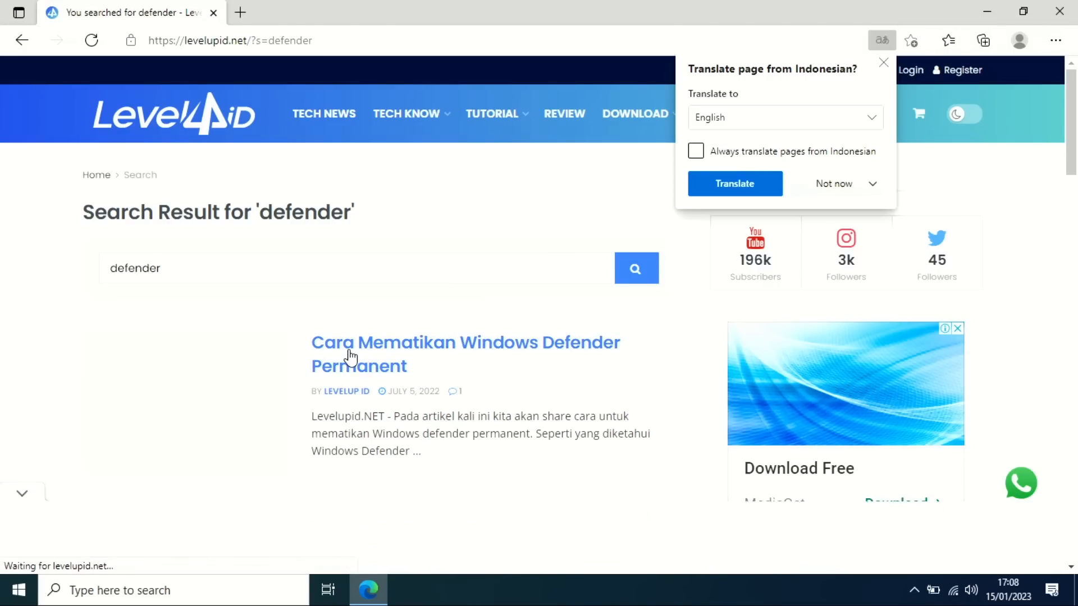
Open the article "Cara Mematikan Windows Defender Permanent" and go to its tool download links
{"action": "left_click", "coordinate": [350, 357]}
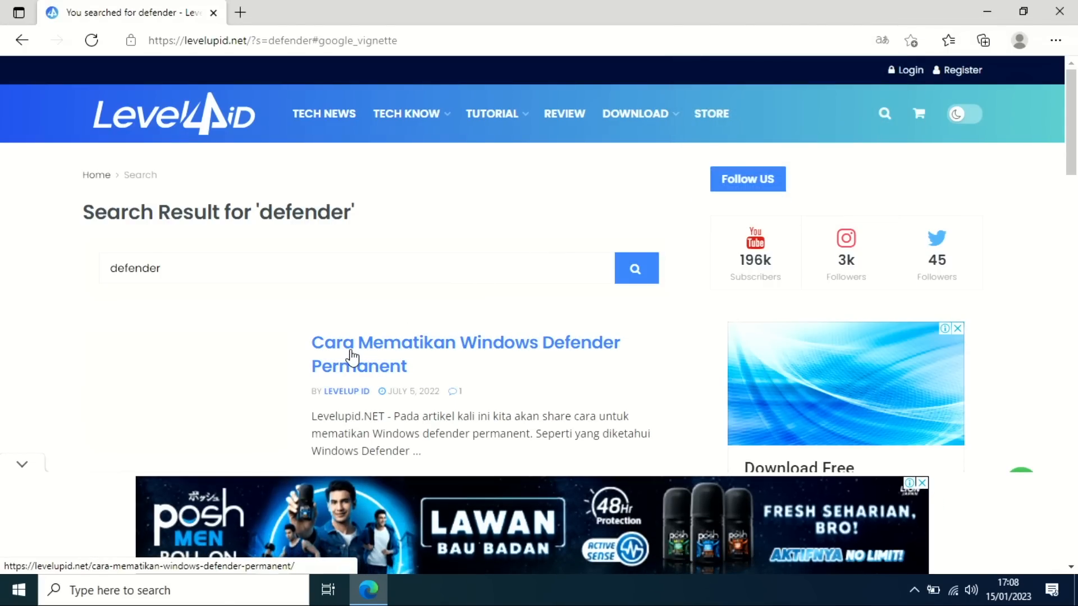
{"action": "scroll", "coordinate": [1076, 212], "scroll_direction": "down", "scroll_amount": 3}
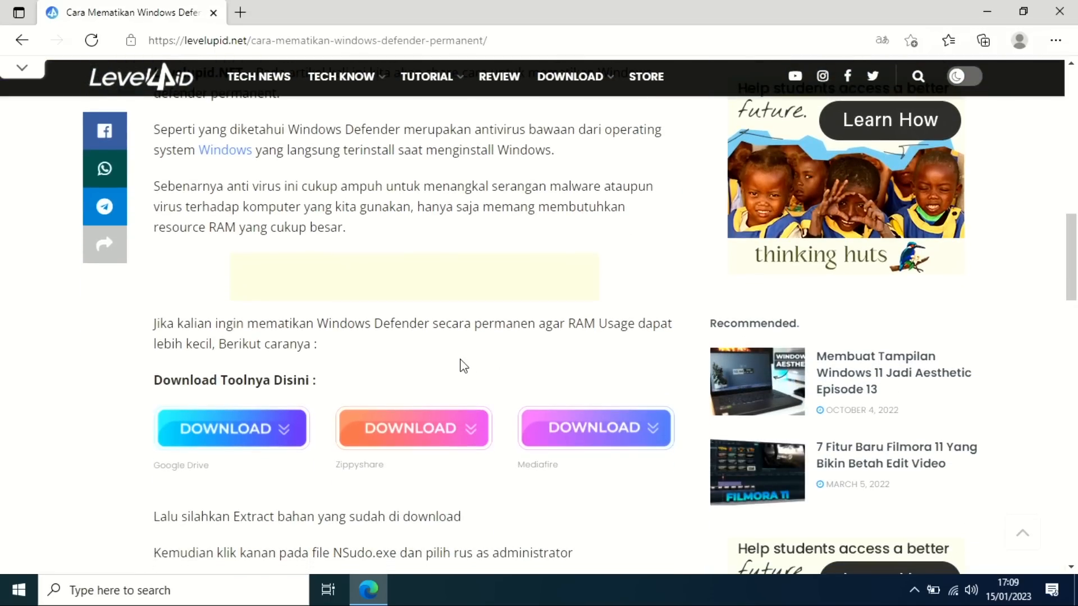
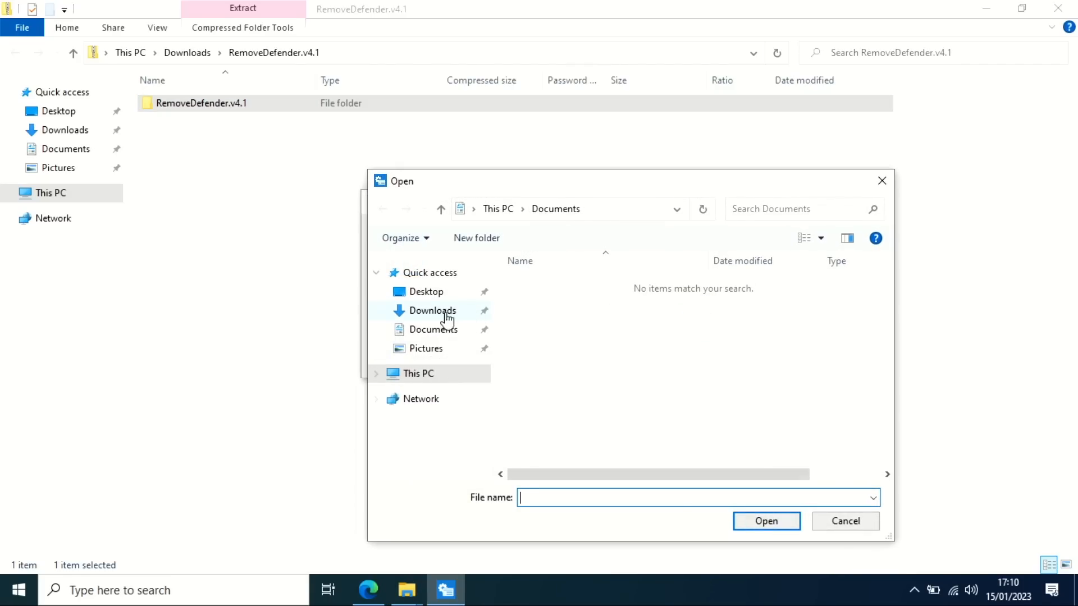
Browse to the inner RemoveDefender.v4.1 folder within Downloads and go to the scripts at the end of its file list
{"action": "left_click", "coordinate": [410, 316]}
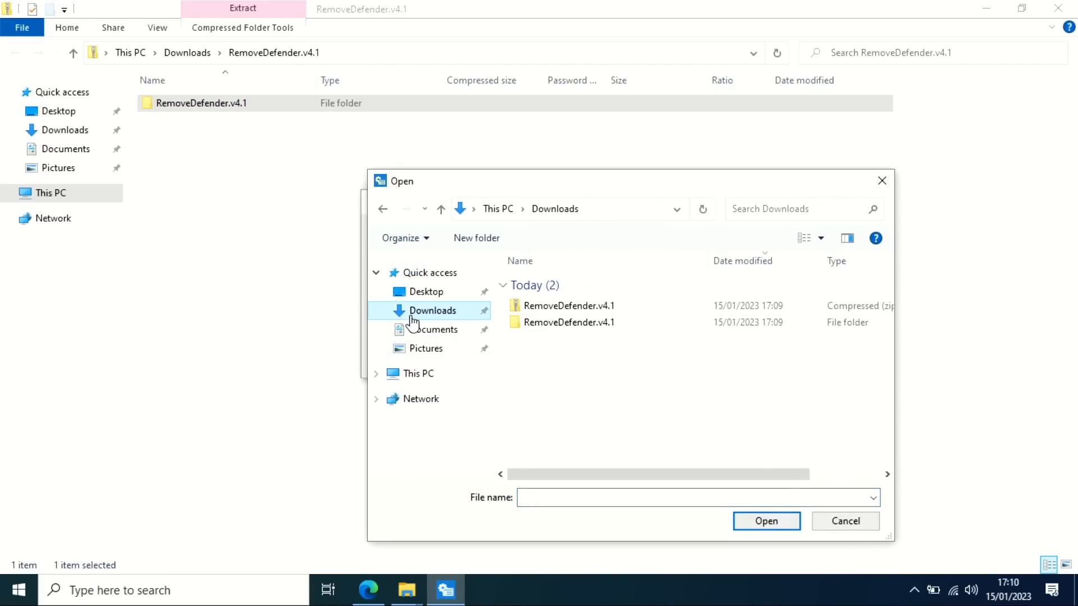
{"action": "double_click", "coordinate": [566, 326]}
{"action": "double_click", "coordinate": [540, 287]}
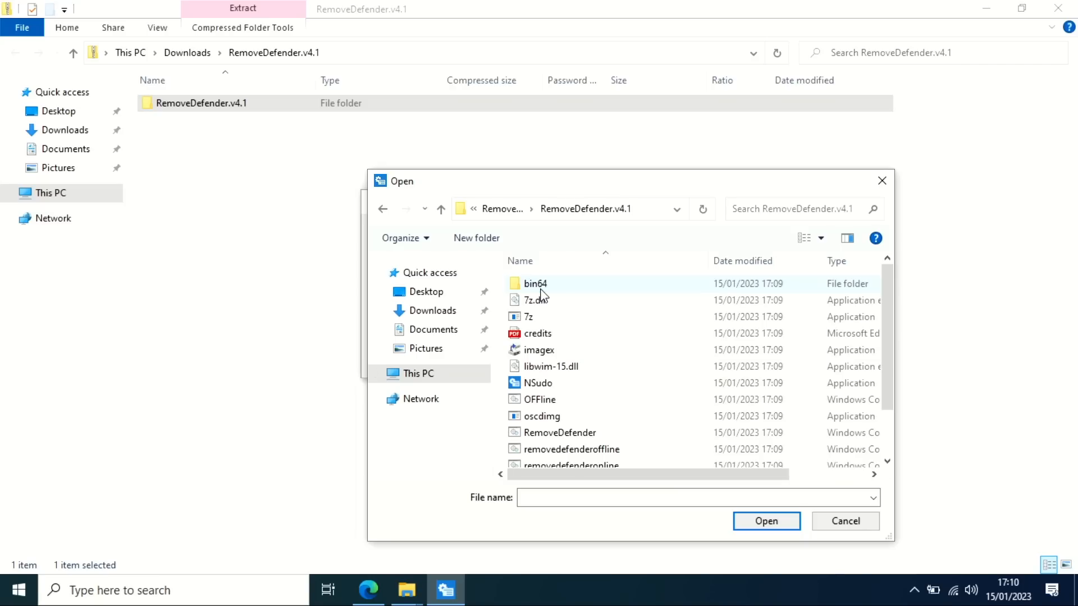
{"action": "left_click_drag", "start_coordinate": [888, 313], "coordinate": [894, 379]}
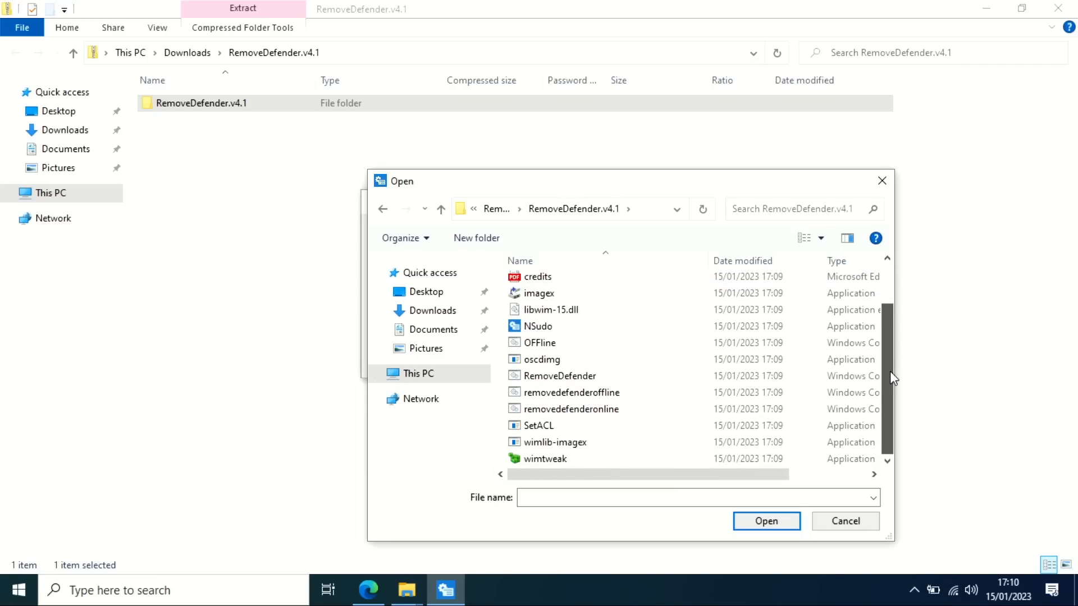
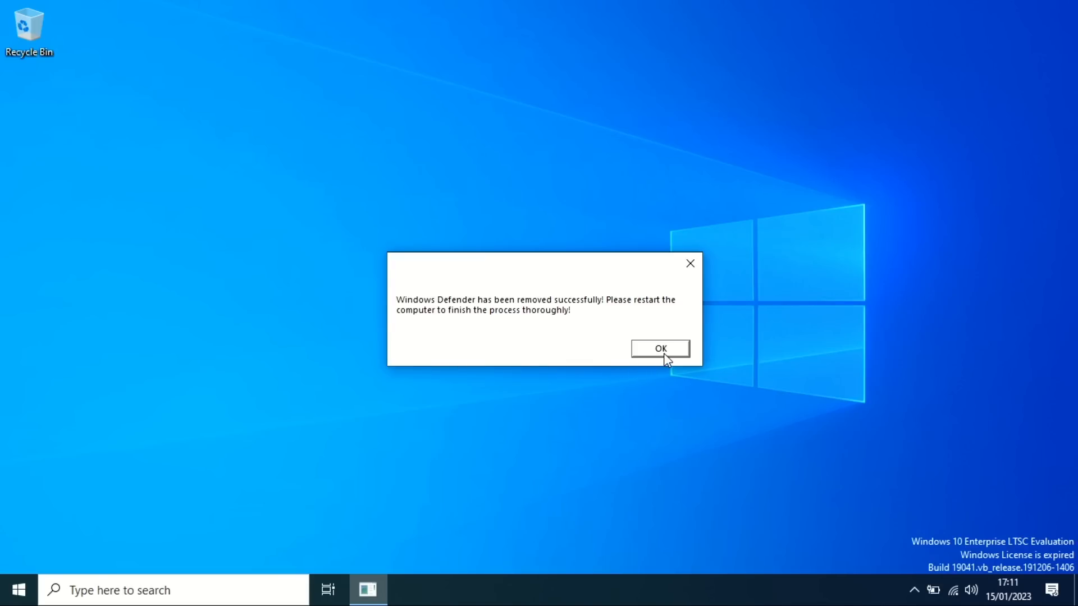
Dismiss the Windows Defender removal message and restart the computer
{"action": "left_click", "coordinate": [667, 353]}
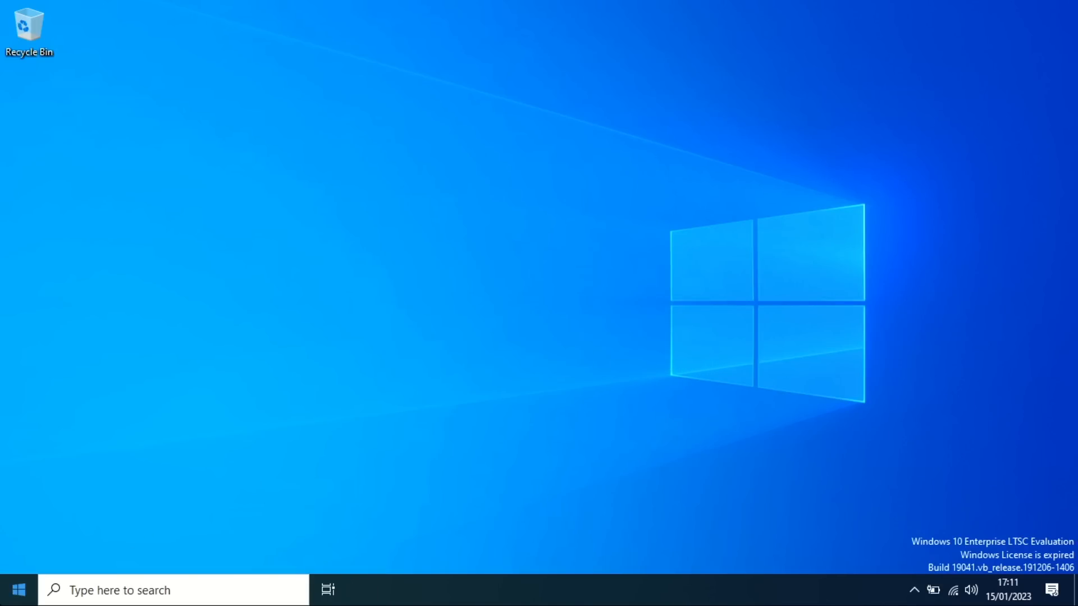
{"action": "key", "text": "super"}
{"action": "left_click", "coordinate": [17, 556]}
{"action": "left_click", "coordinate": [77, 517]}
Search for "services", open the Services app and maximize its window
{"action": "key", "text": "super"}
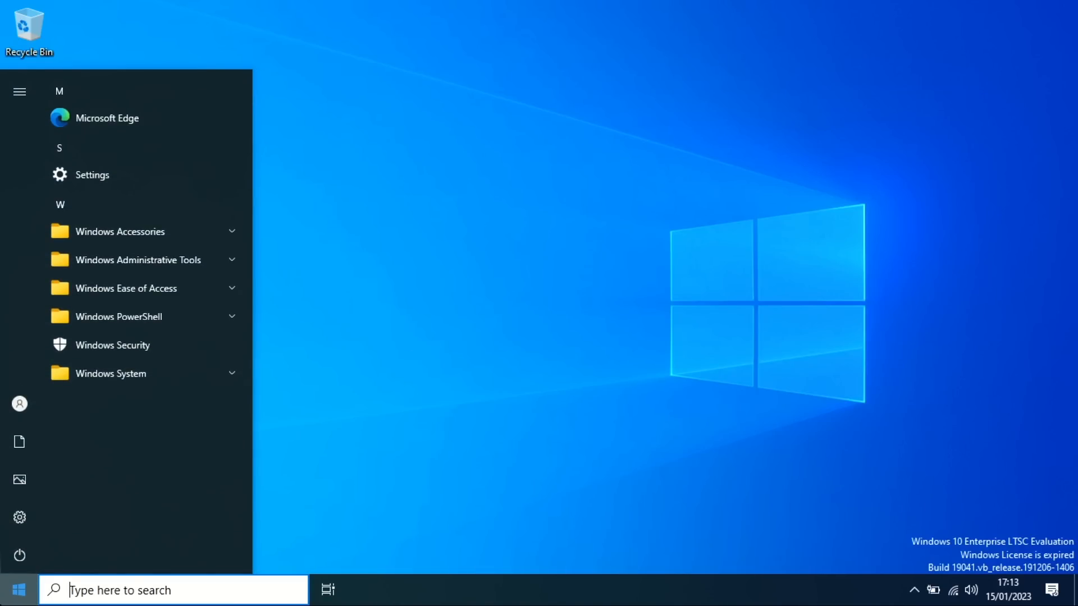
{"action": "type", "text": "services"}
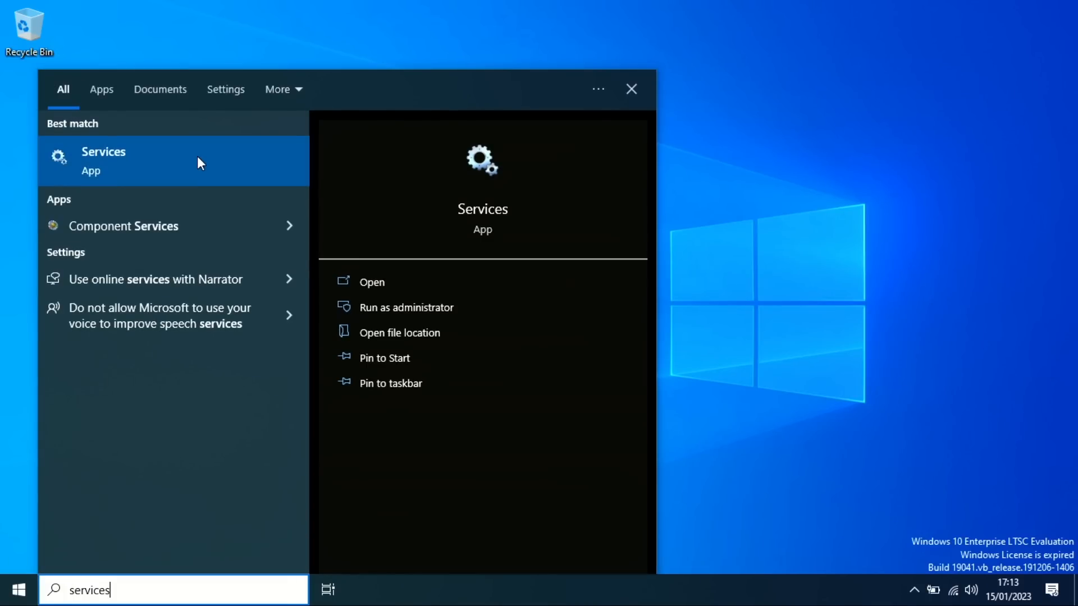
{"action": "left_click", "coordinate": [198, 159]}
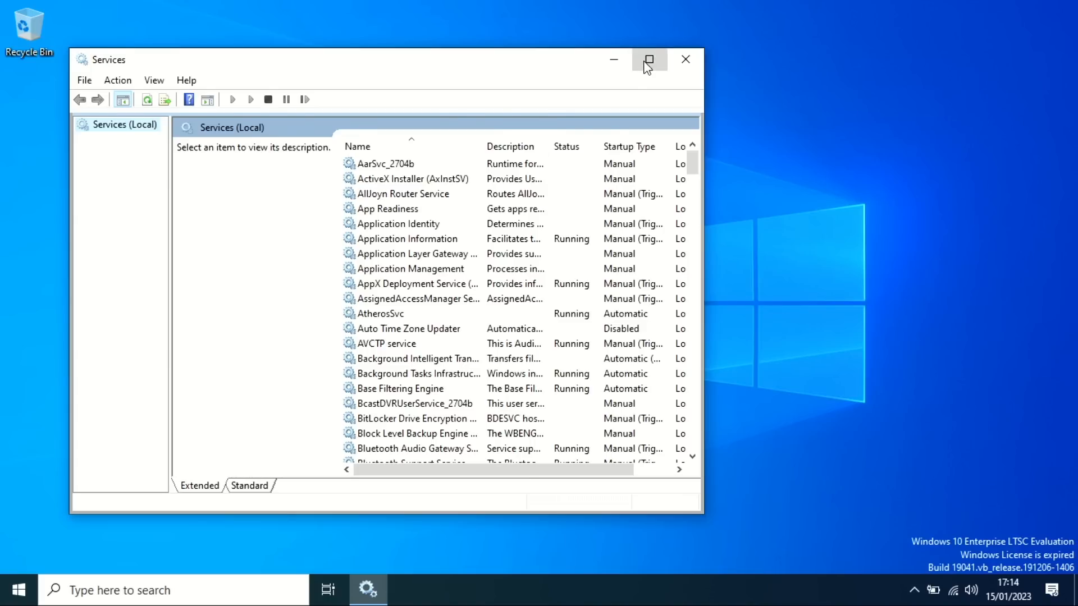
{"action": "left_click", "coordinate": [647, 61]}
Find the Windows Event Log service and set its startup type to Disabled
{"action": "left_click", "coordinate": [330, 167]}
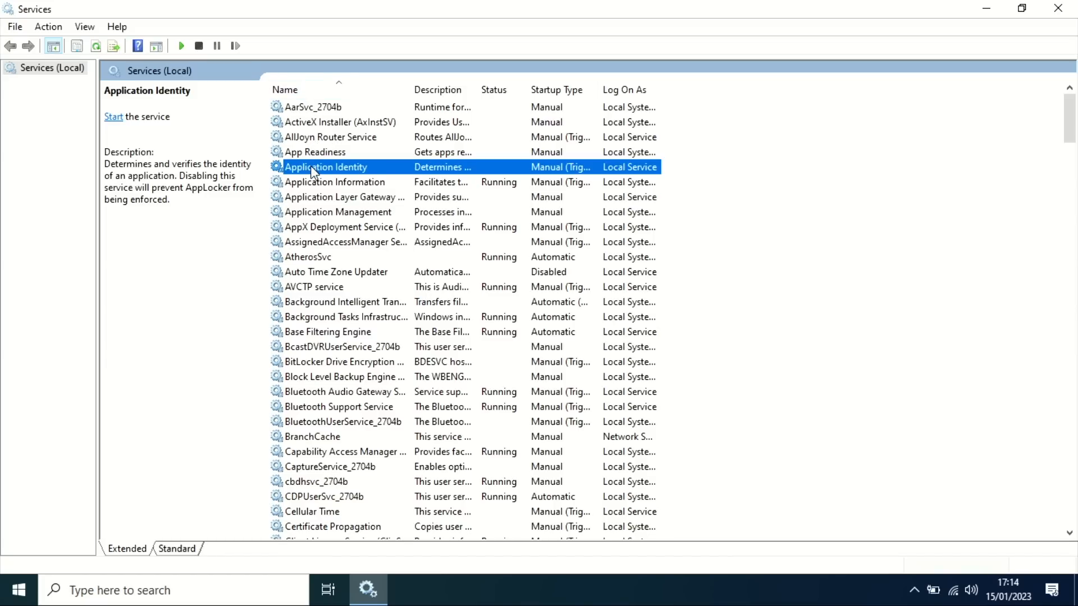
{"action": "key", "text": "w"}
{"action": "key", "text": "w"}
{"action": "key", "text": "w"}
{"action": "key", "text": "w"}
{"action": "key", "text": "w"}
{"action": "key", "text": "w"}
{"action": "key", "text": "w"}
{"action": "key", "text": "w"}
{"action": "key", "text": "w"}
{"action": "key", "text": "w"}
{"action": "key", "text": "w"}
{"action": "key", "text": "w"}
{"action": "key", "text": "w"}
{"action": "key", "text": "w"}
{"action": "key", "text": "w"}
{"action": "key", "text": "w"}
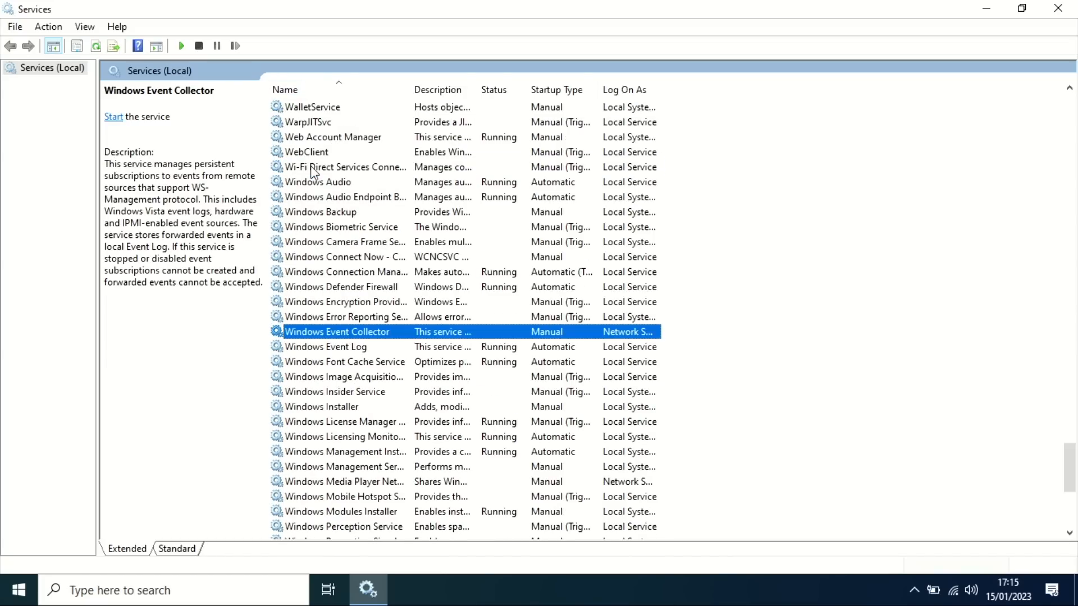
{"action": "key", "text": "w"}
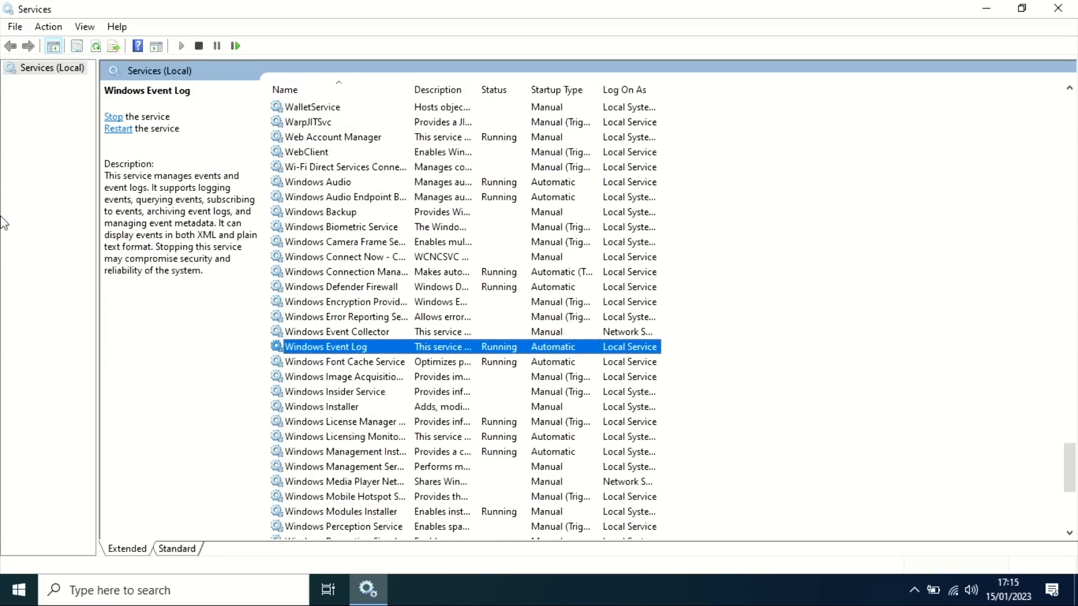
{"action": "left_click", "coordinate": [114, 178]}
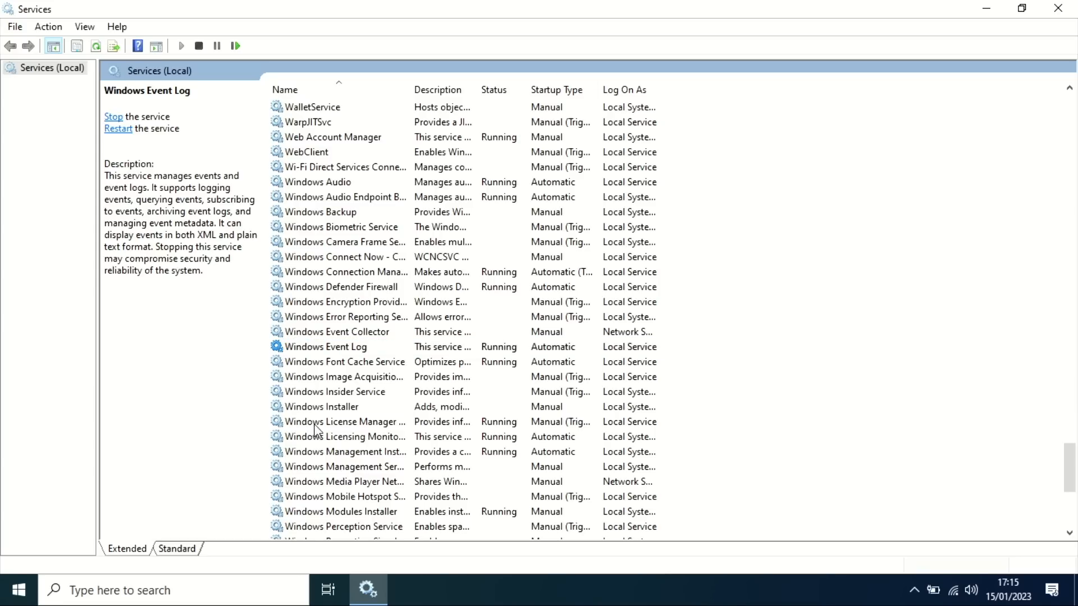
{"action": "left_click", "coordinate": [318, 351]}
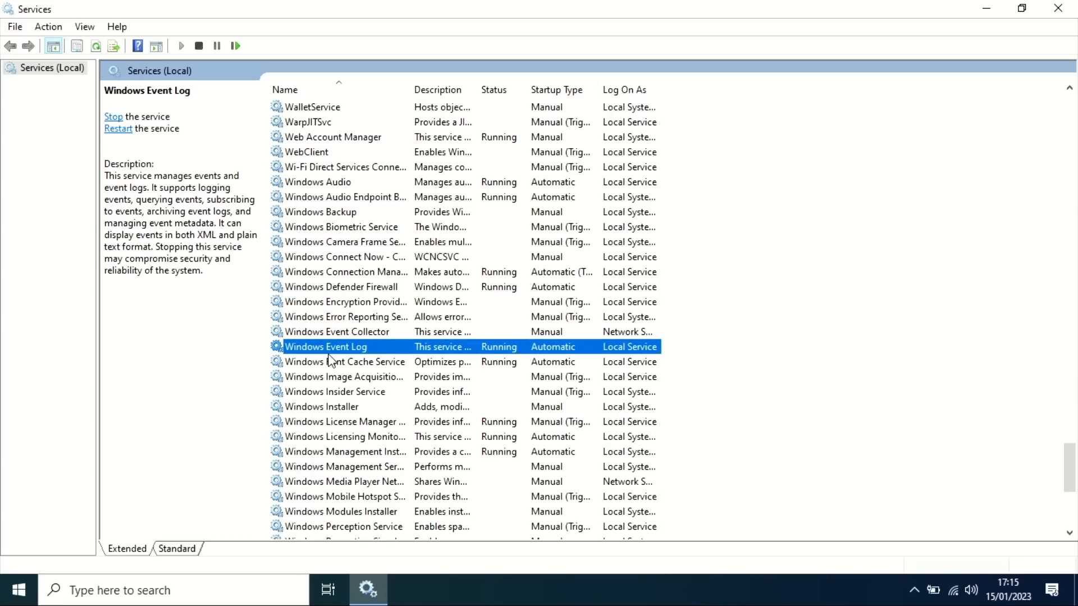
{"action": "right_click", "coordinate": [331, 359]}
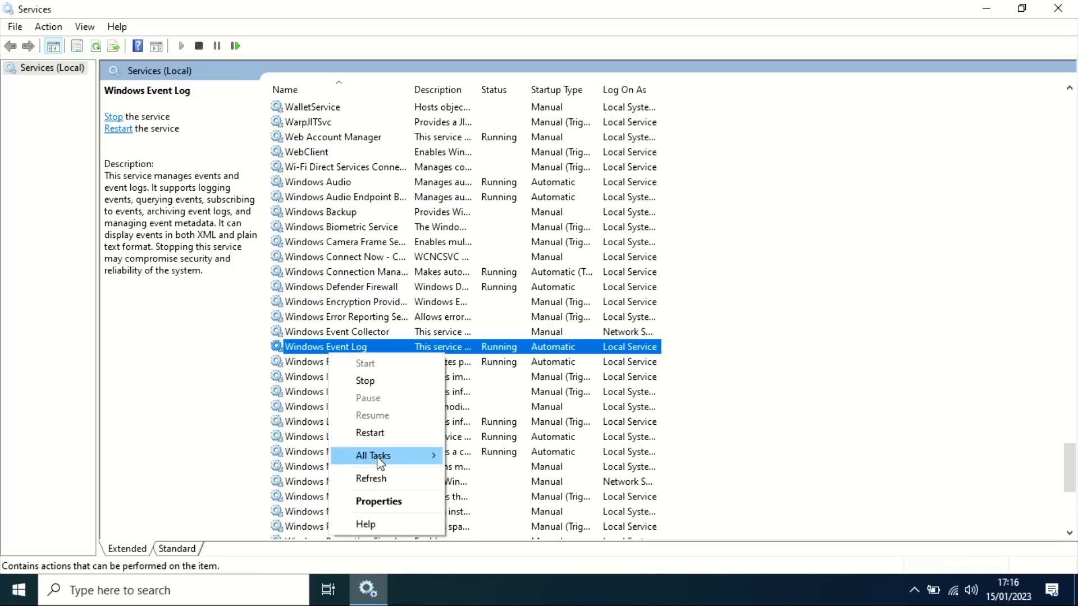
{"action": "left_click", "coordinate": [389, 496]}
{"action": "left_click", "coordinate": [490, 278]}
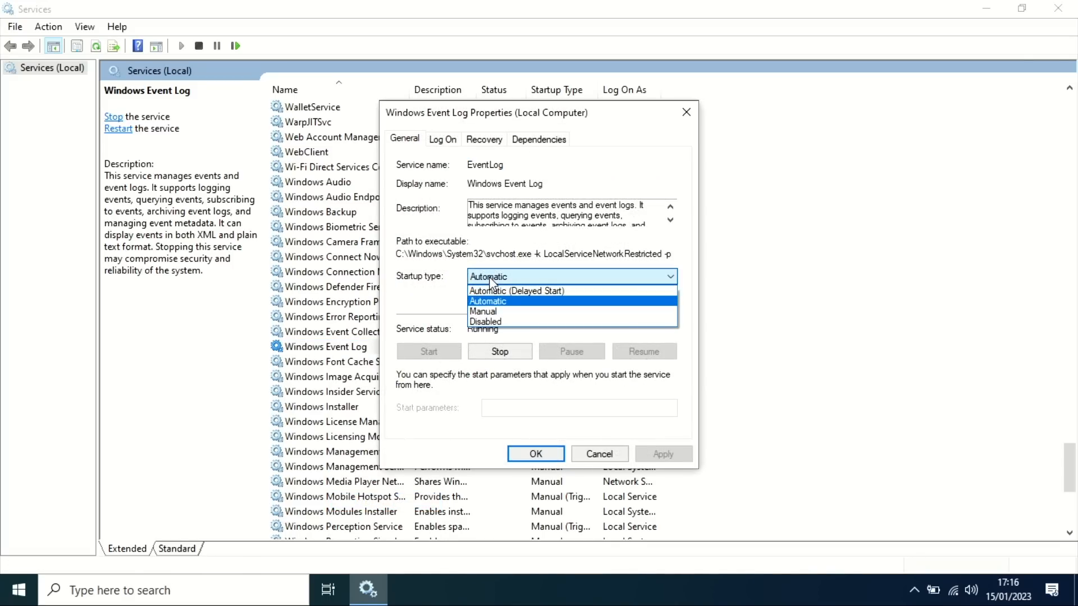
{"action": "left_click", "coordinate": [490, 322]}
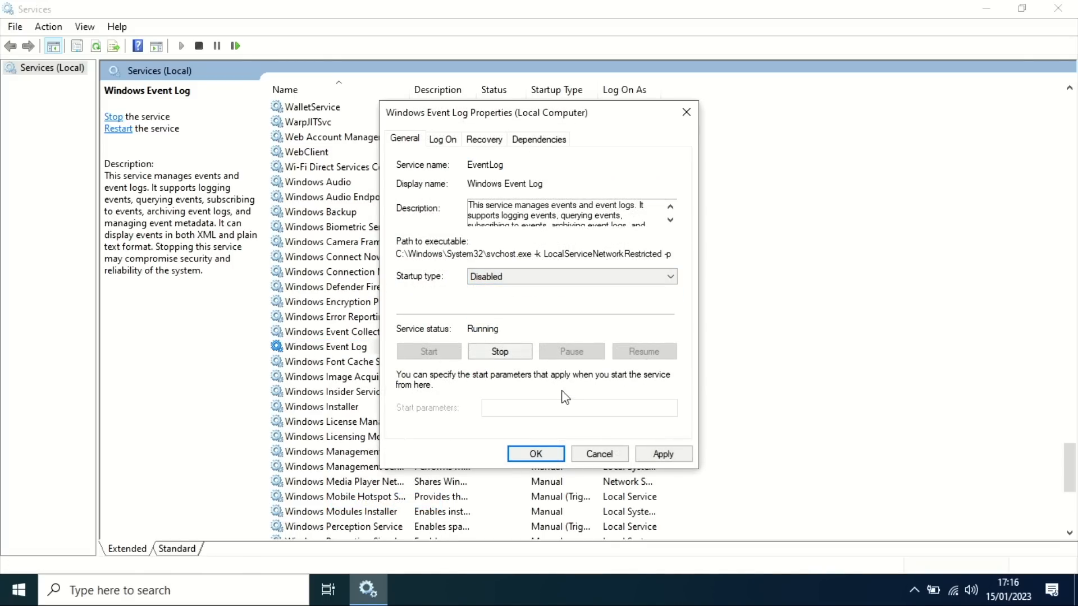
{"action": "left_click", "coordinate": [662, 452]}
{"action": "left_click", "coordinate": [537, 456]}
Find the Print Spooler service and set its startup type to Disabled
{"action": "left_click", "coordinate": [438, 316]}
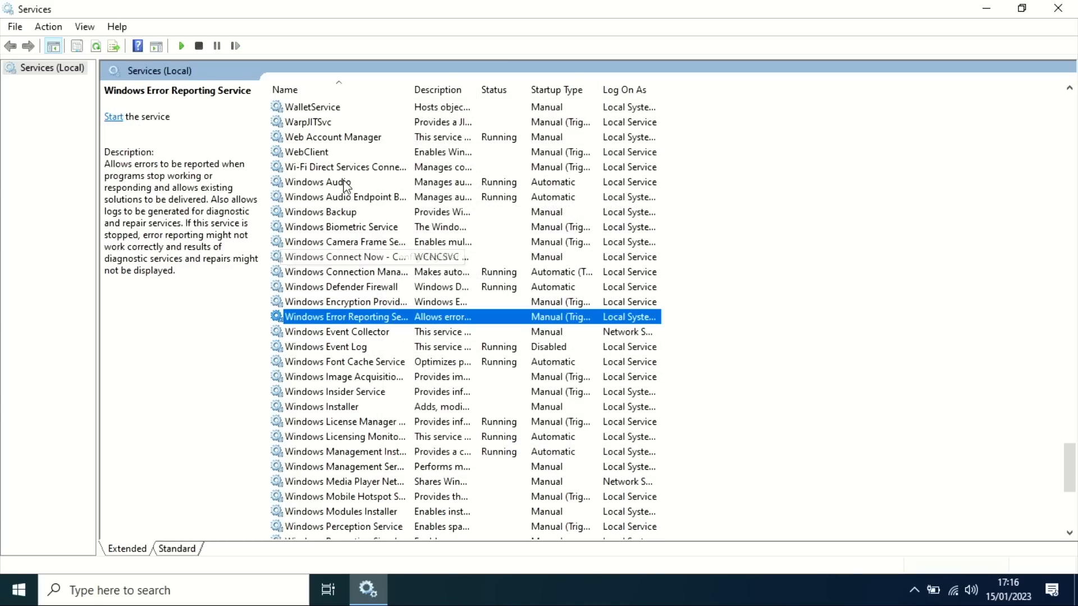
{"action": "left_click", "coordinate": [320, 288]}
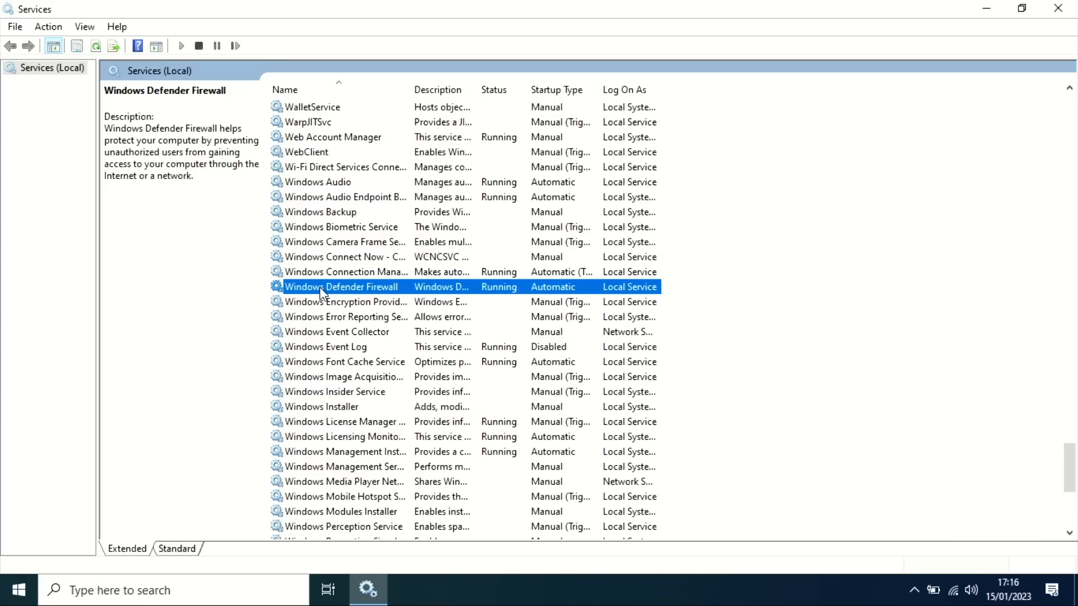
{"action": "key", "text": "p"}
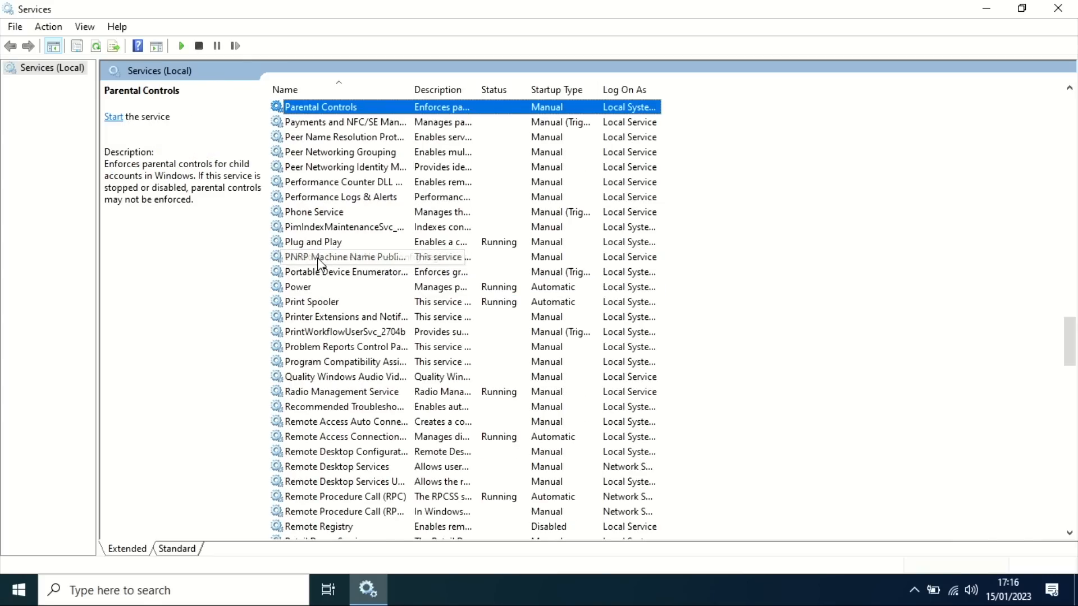
{"action": "key", "text": "Down"}
{"action": "key", "text": "Down"}
{"action": "key", "text": "Down"}
{"action": "key", "text": "Down"}
{"action": "key", "text": "Down"}
{"action": "key", "text": "Down"}
{"action": "key", "text": "Down"}
{"action": "key", "text": "Down"}
{"action": "key", "text": "Down"}
{"action": "key", "text": "Down"}
{"action": "key", "text": "Down"}
{"action": "key", "text": "Down"}
{"action": "key", "text": "Down"}
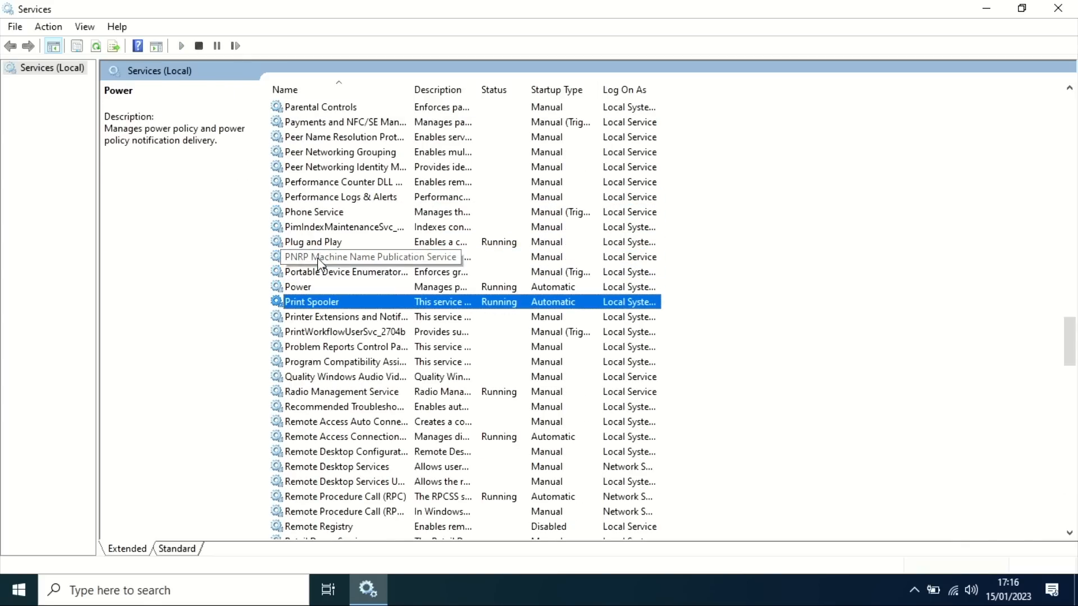
{"action": "right_click", "coordinate": [332, 303]}
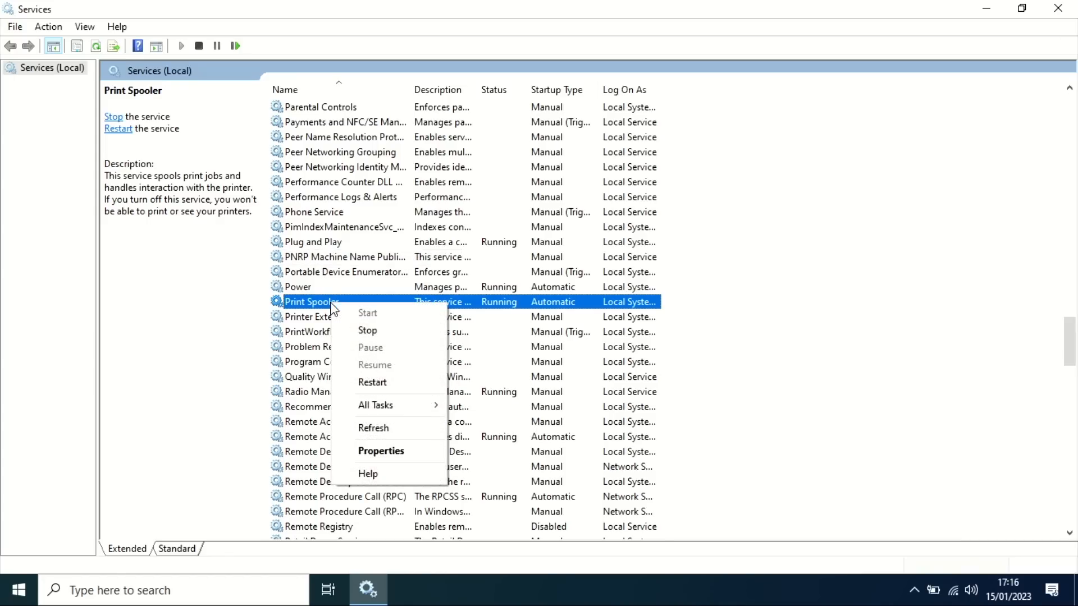
{"action": "left_click", "coordinate": [381, 450]}
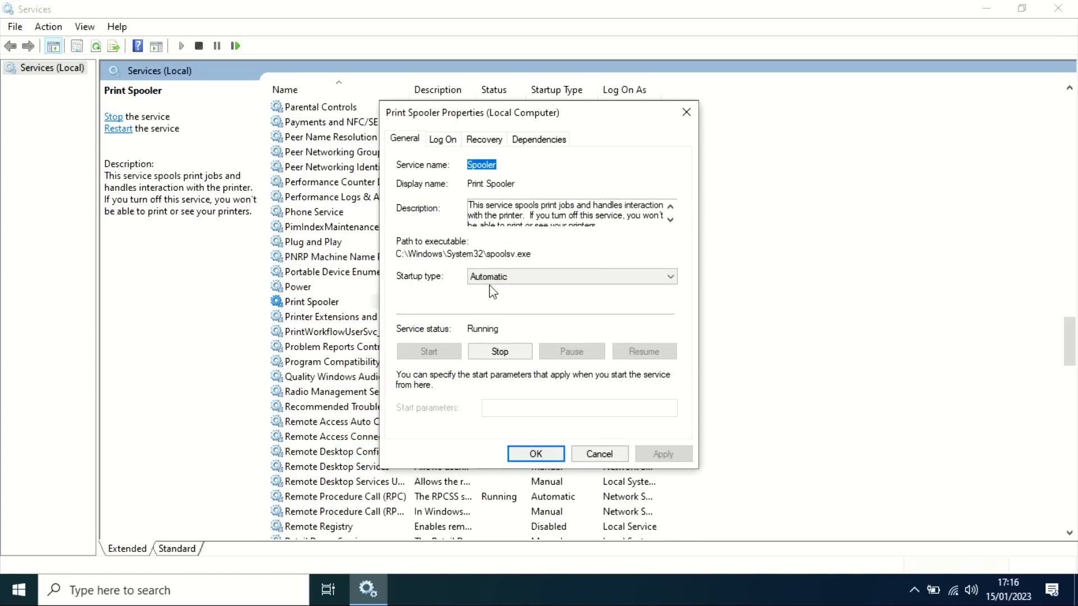
{"action": "left_click", "coordinate": [491, 277]}
{"action": "left_click", "coordinate": [492, 324]}
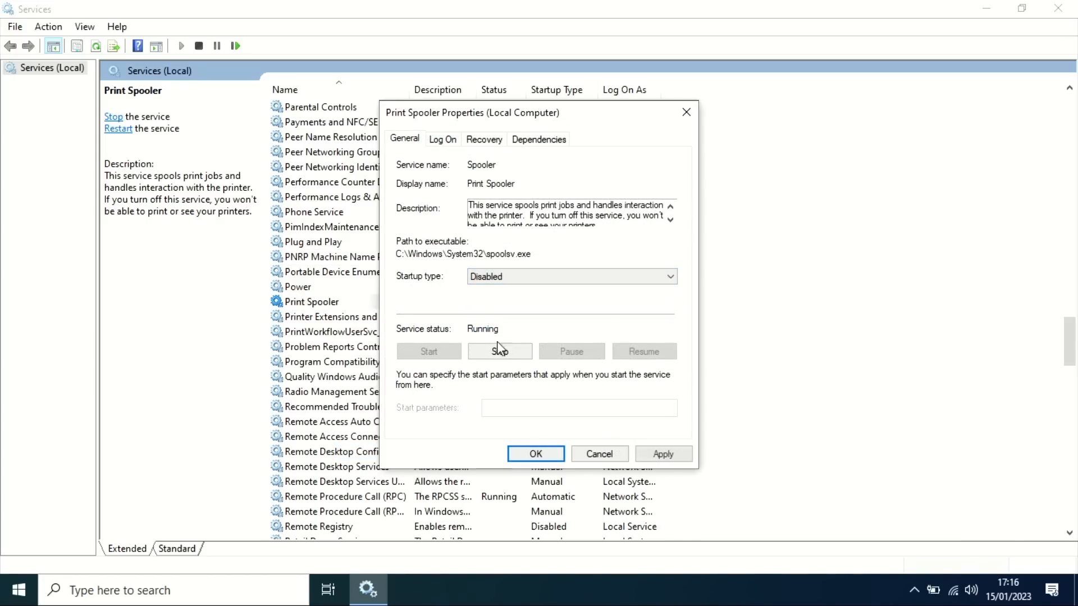
{"action": "left_click", "coordinate": [537, 454]}
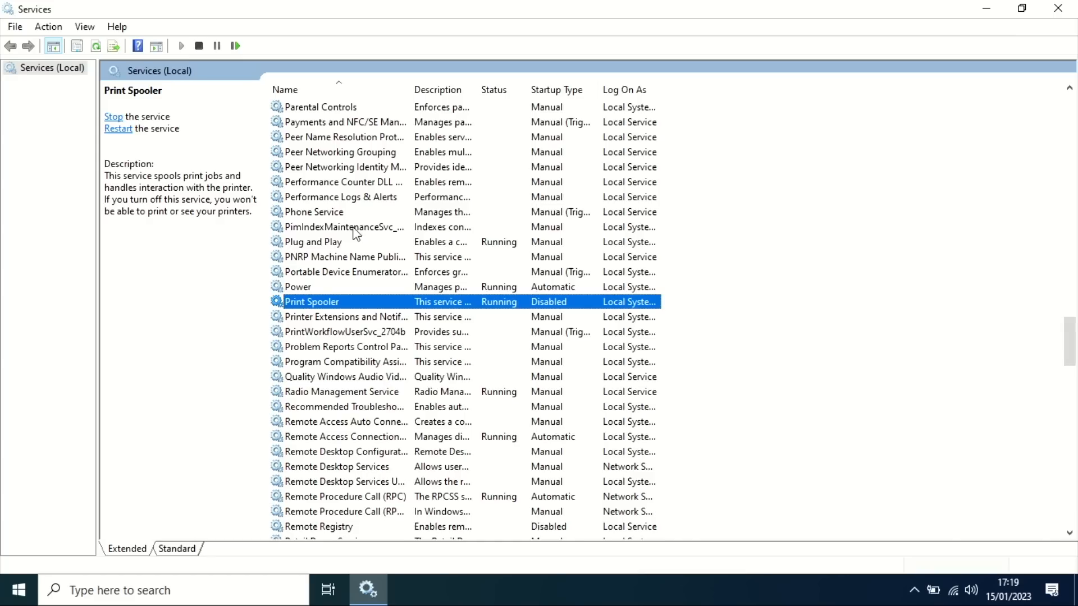
Widen the service name column and set the Connected User Experiences and Telemetry service's startup type to Disabled
{"action": "right_click", "coordinate": [308, 272]}
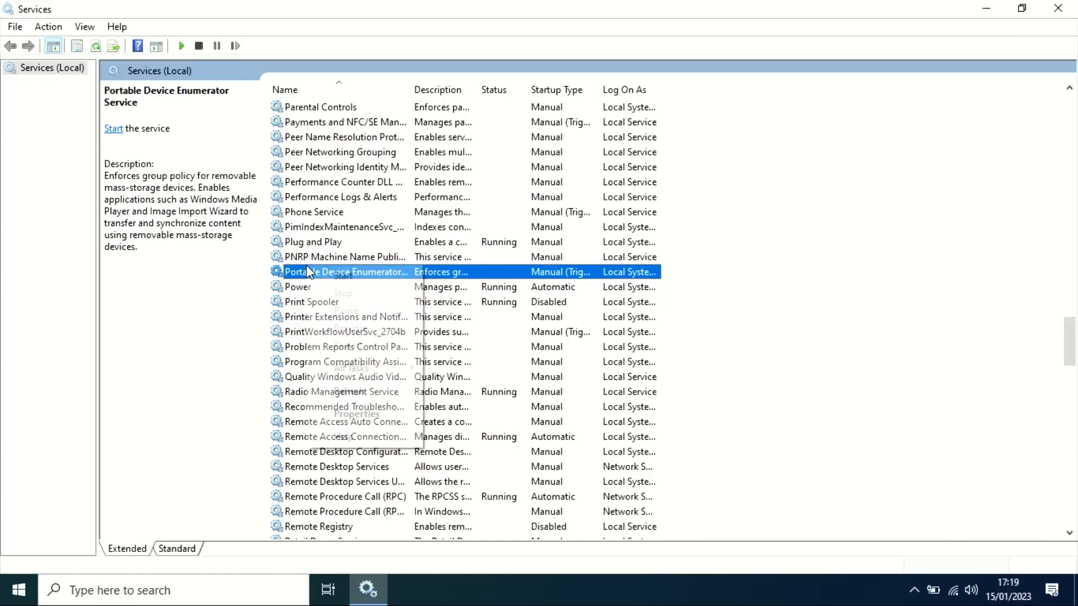
{"action": "left_click", "coordinate": [326, 256]}
{"action": "key", "text": "c"}
{"action": "key", "text": "c"}
{"action": "key", "text": "c"}
{"action": "key", "text": "c"}
{"action": "key", "text": "c"}
{"action": "key", "text": "c"}
{"action": "key", "text": "c"}
{"action": "key", "text": "c"}
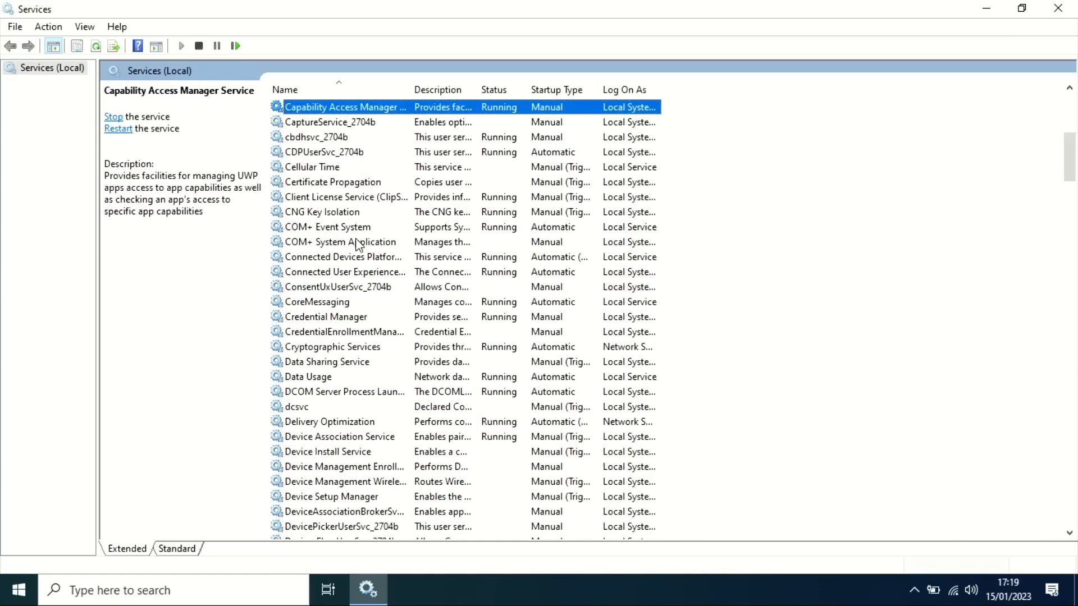
{"action": "key", "text": "c"}
{"action": "key", "text": "c"}
{"action": "key", "text": "c"}
{"action": "key", "text": "c"}
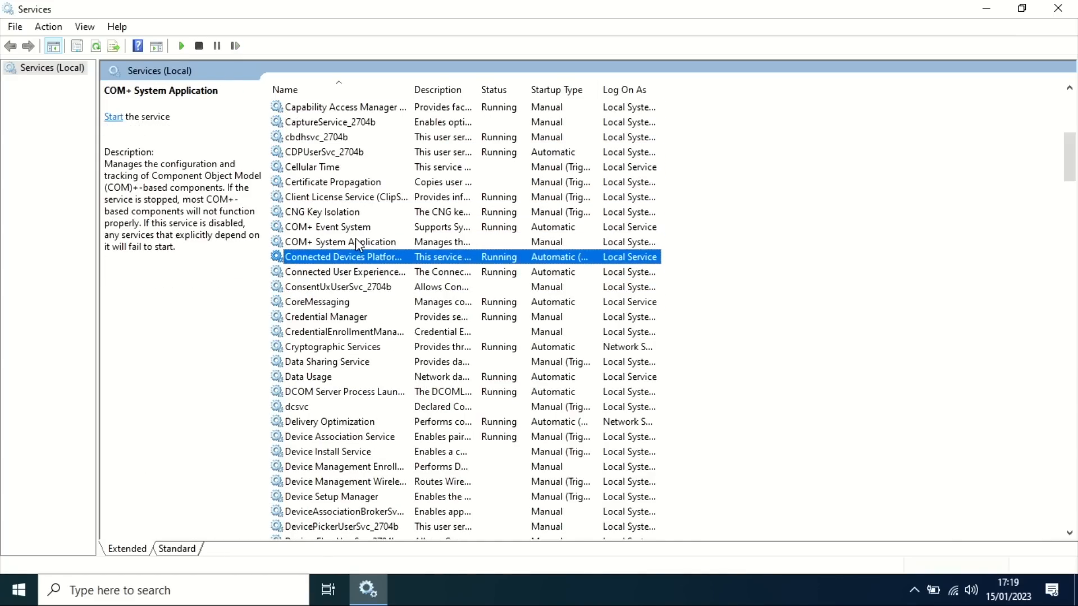
{"action": "left_click_drag", "start_coordinate": [410, 82], "coordinate": [497, 82]}
{"action": "right_click", "coordinate": [403, 272]}
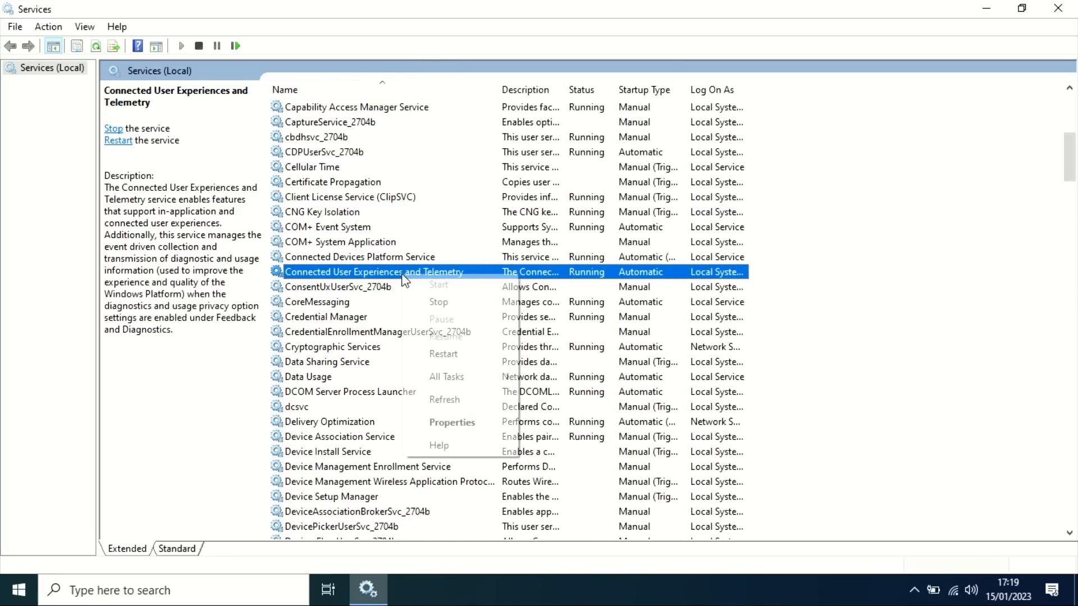
{"action": "left_click", "coordinate": [471, 424]}
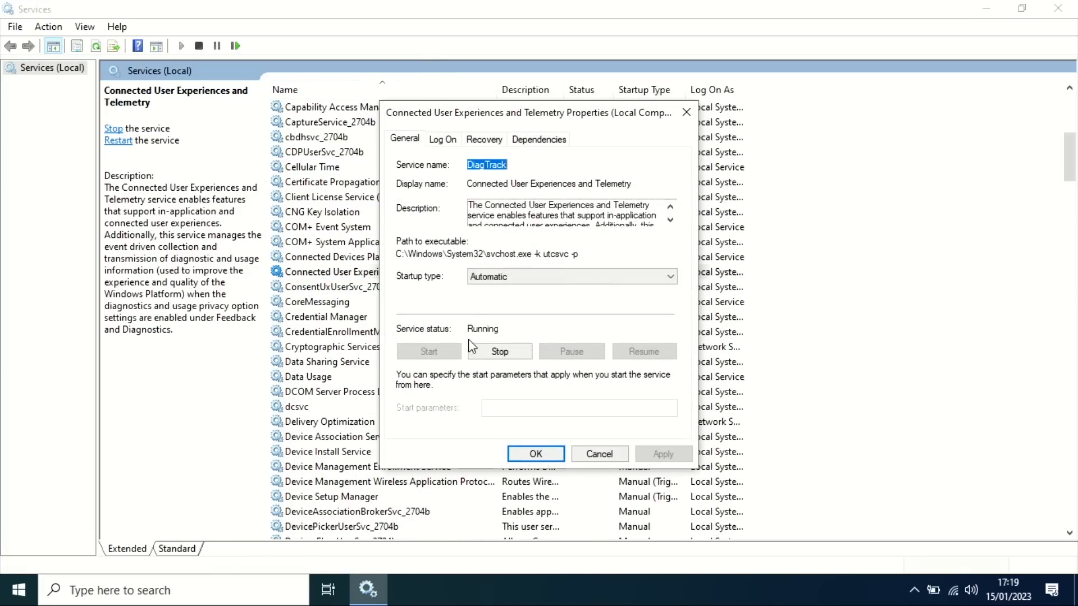
{"action": "left_click", "coordinate": [480, 274]}
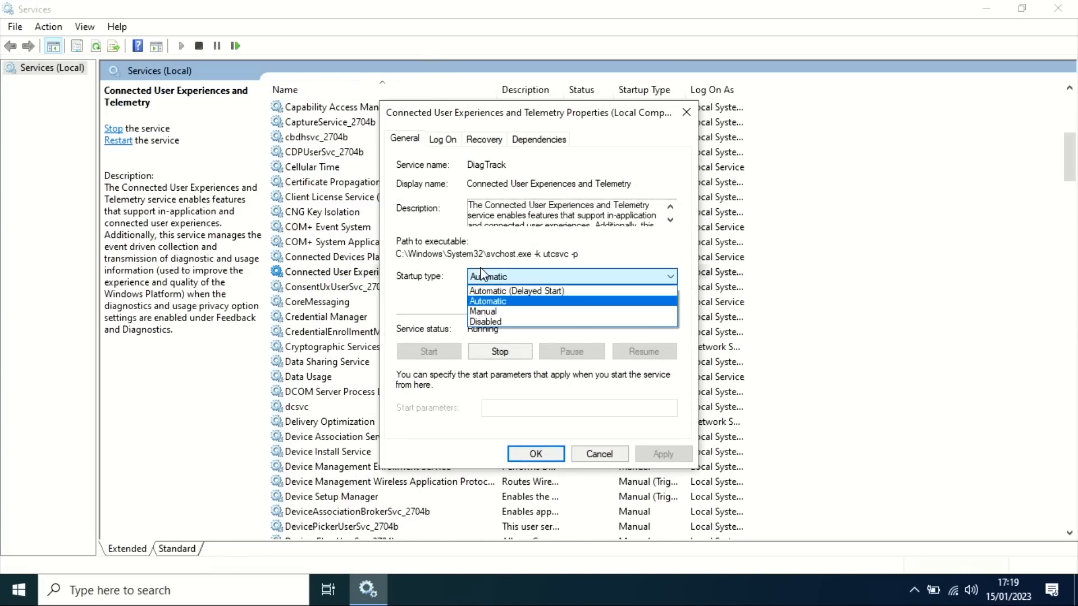
{"action": "left_click", "coordinate": [486, 322]}
{"action": "left_click", "coordinate": [663, 454]}
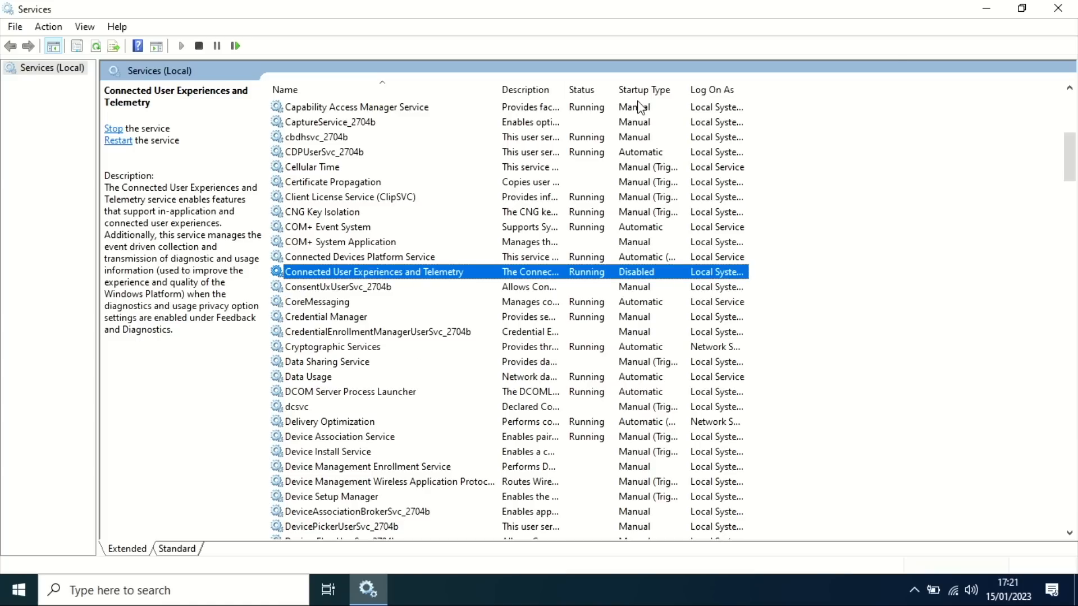
Find the TCP/IP NetBIOS Helper service and set its startup type to Manual
{"action": "key", "text": "Down"}
{"action": "key", "text": "Up"}
{"action": "key", "text": "Down"}
{"action": "key", "text": "Up"}
{"action": "key", "text": "t"}
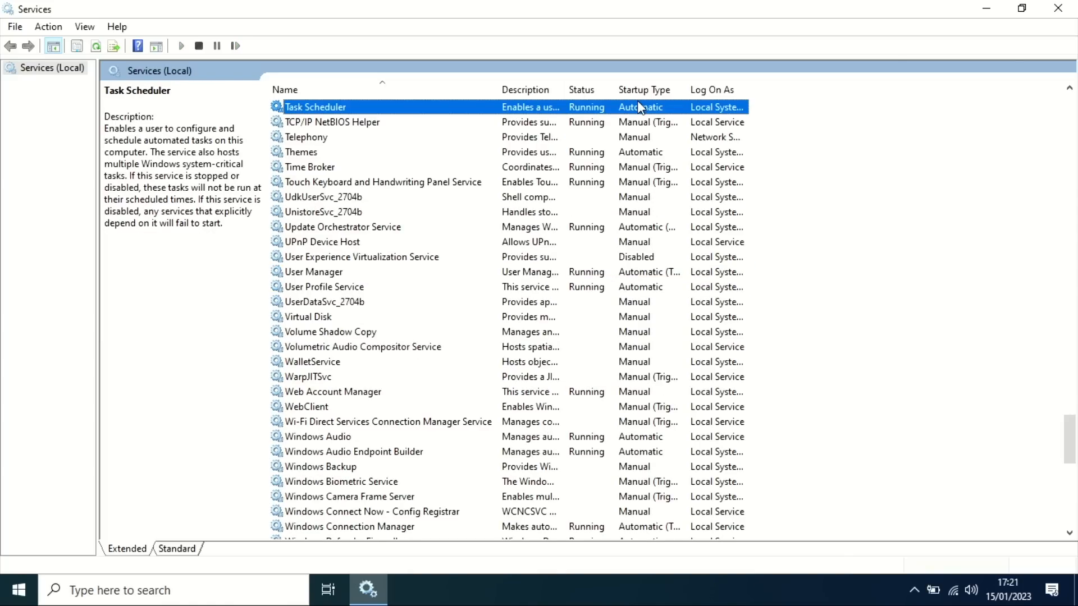
{"action": "key", "text": "Down"}
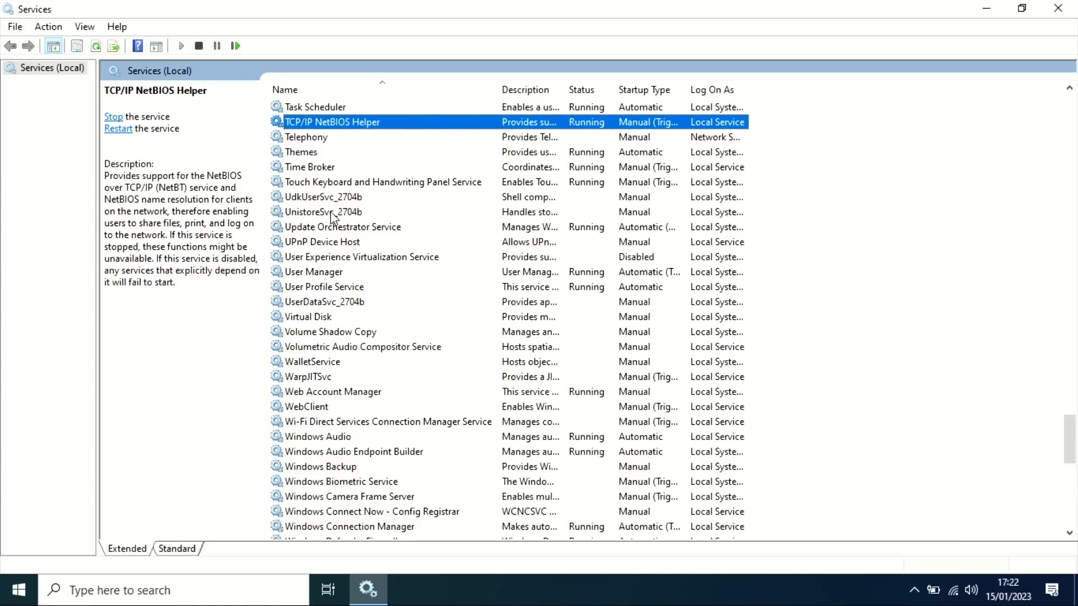
{"action": "right_click", "coordinate": [404, 125]}
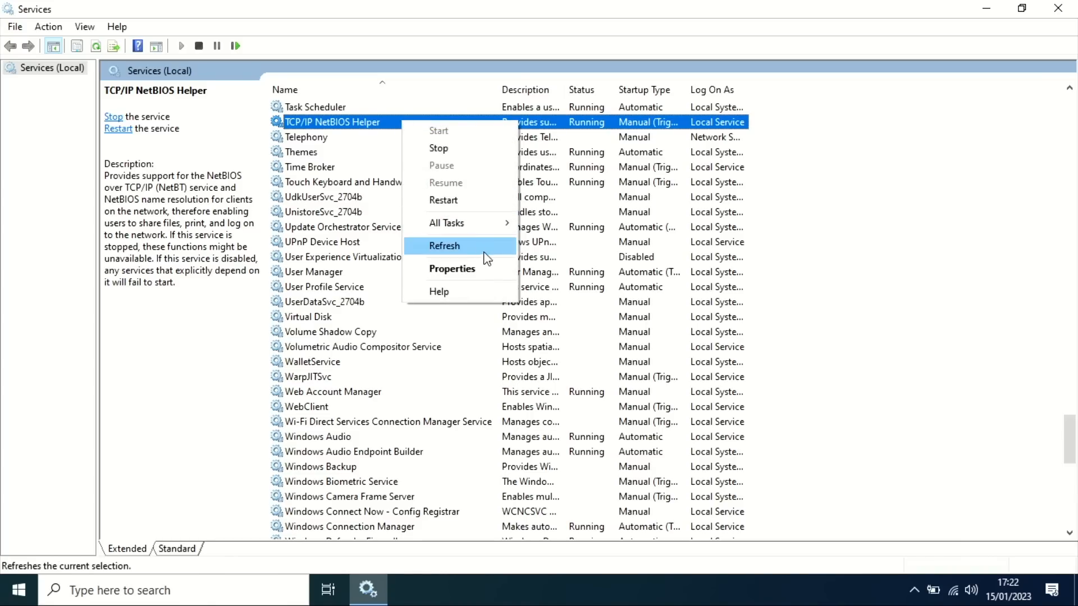
{"action": "left_click", "coordinate": [489, 269]}
{"action": "left_click", "coordinate": [479, 277]}
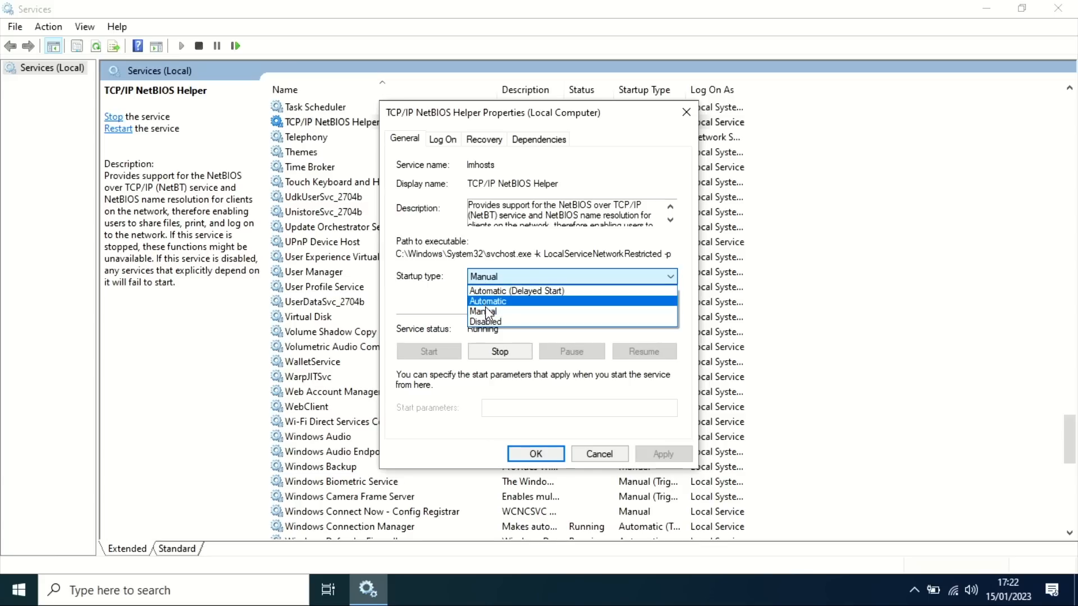
{"action": "left_click", "coordinate": [491, 321]}
{"action": "left_click", "coordinate": [660, 455]}
{"action": "left_click", "coordinate": [547, 455]}
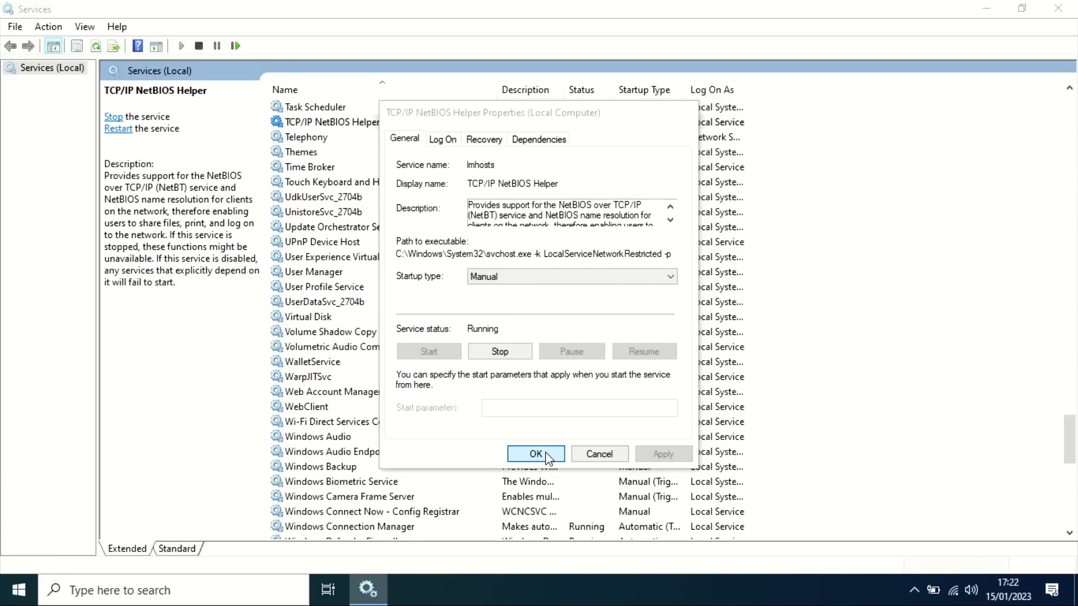
Find the Distributed Link Tracking Client service and set its startup type to Disabled
{"action": "left_click", "coordinate": [321, 137]}
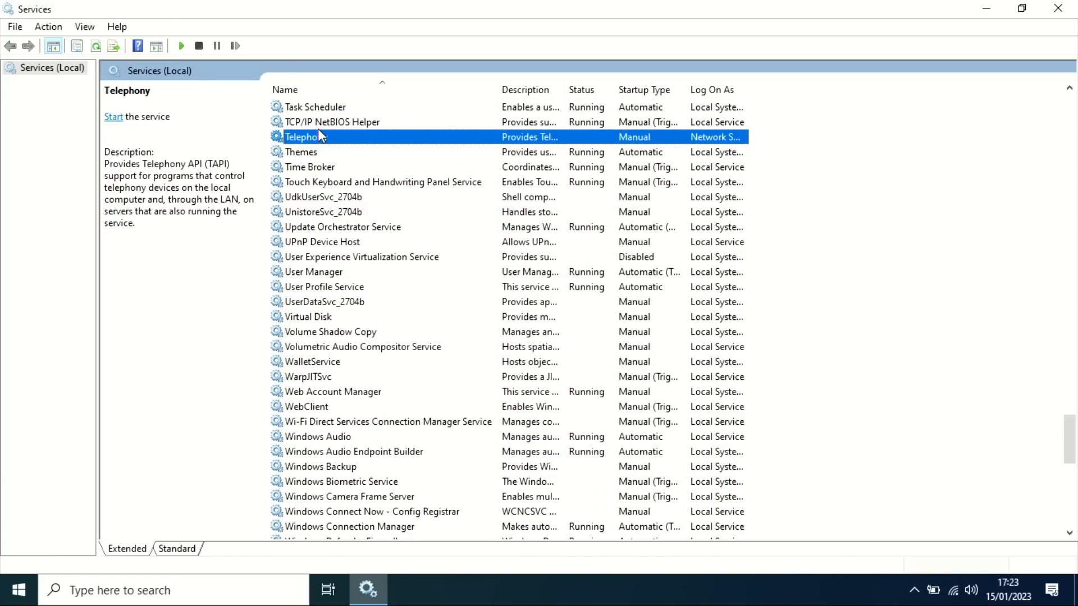
{"action": "key", "text": "d"}
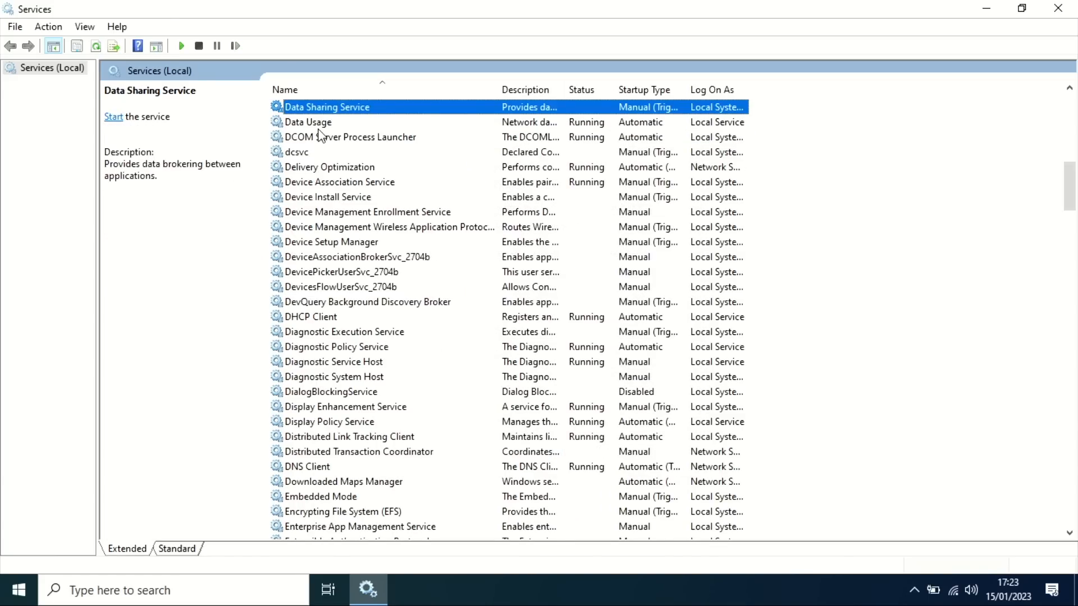
{"action": "key", "text": "d"}
{"action": "key", "text": "d"}
{"action": "key", "text": "d"}
{"action": "key", "text": "d"}
{"action": "key", "text": "d"}
{"action": "key", "text": "d"}
{"action": "key", "text": "d"}
{"action": "key", "text": "d"}
{"action": "key", "text": "d"}
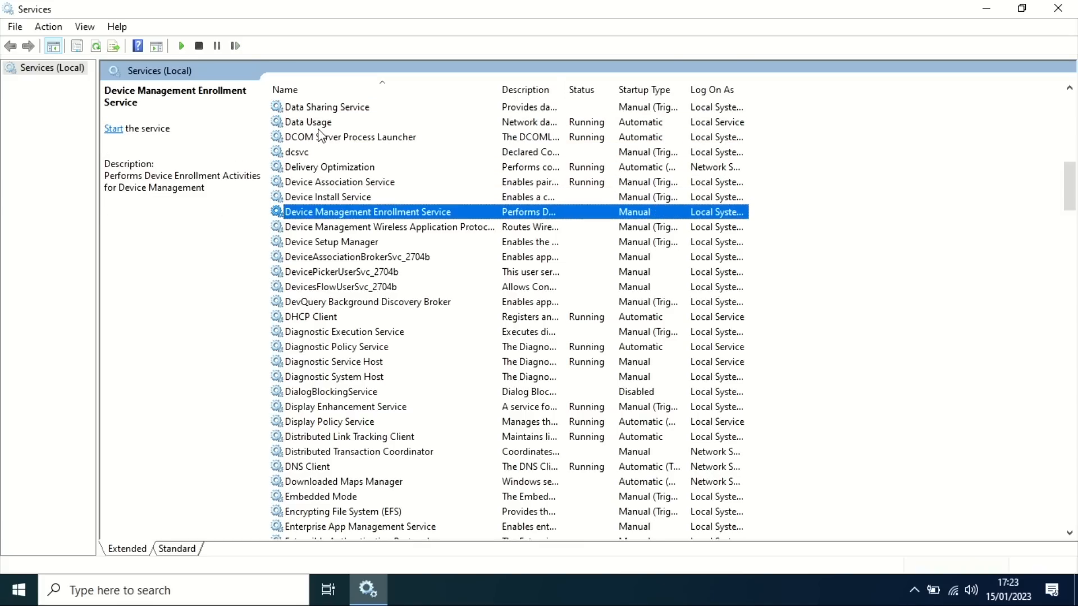
{"action": "key", "text": "d"}
{"action": "key", "text": "d"}
{"action": "key", "text": "d"}
{"action": "key", "text": "d"}
{"action": "key", "text": "d"}
{"action": "key", "text": "d"}
{"action": "key", "text": "d"}
{"action": "key", "text": "d"}
{"action": "key", "text": "d"}
{"action": "key", "text": "d"}
{"action": "key", "text": "d"}
{"action": "key", "text": "d"}
{"action": "key", "text": "d"}
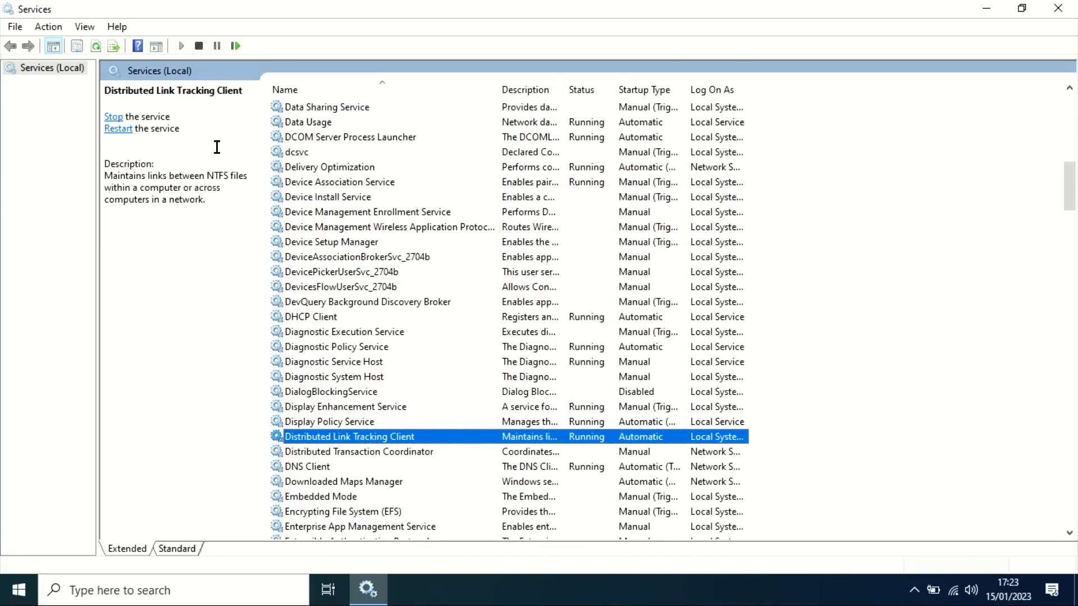
{"action": "right_click", "coordinate": [389, 438]}
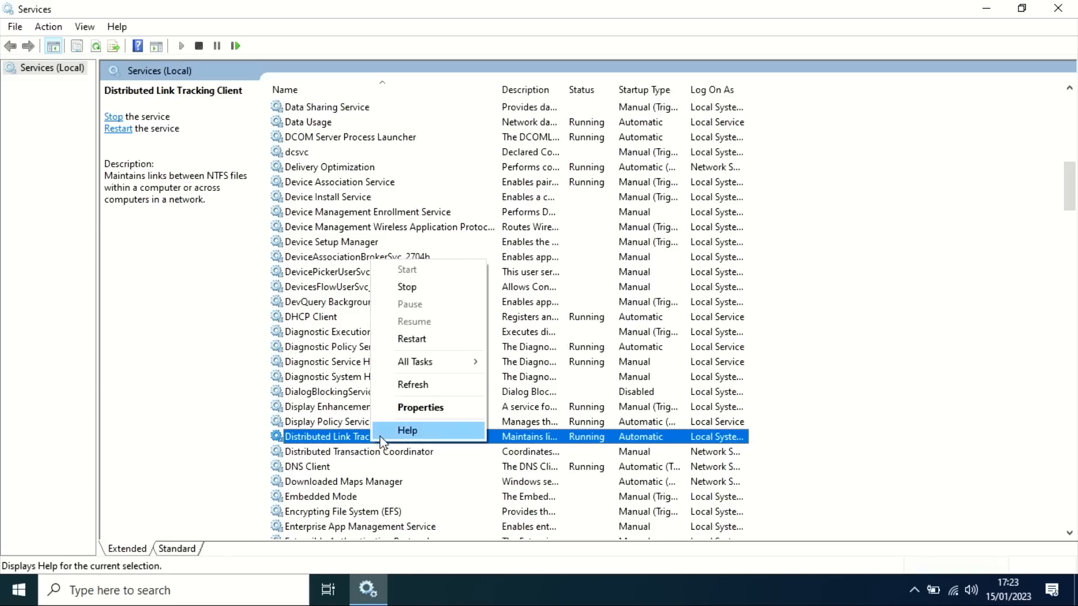
{"action": "left_click", "coordinate": [424, 408]}
{"action": "left_click", "coordinate": [477, 281]}
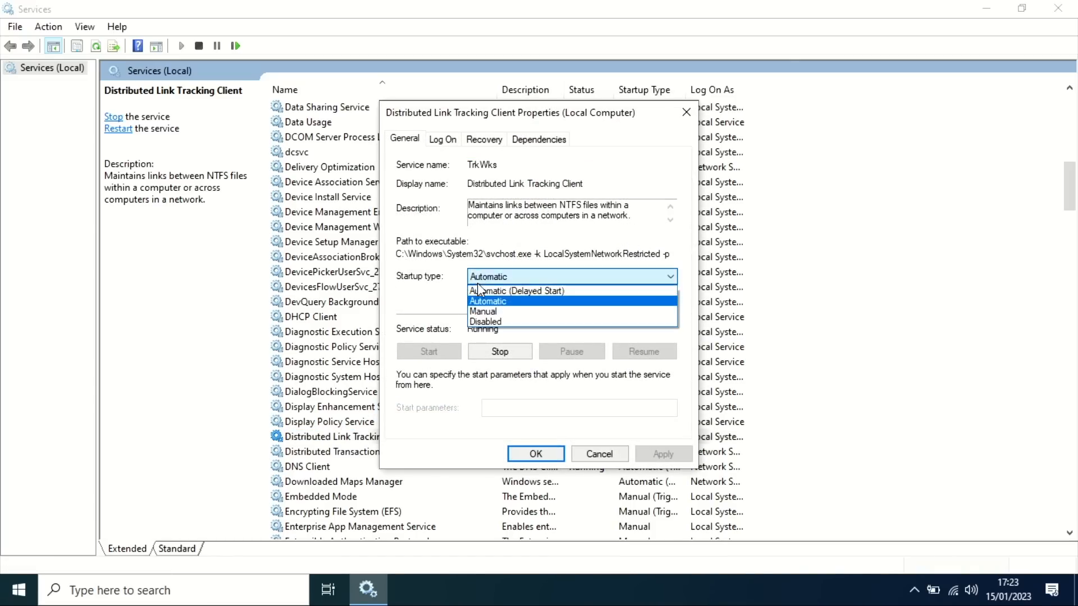
{"action": "left_click", "coordinate": [487, 312]}
{"action": "left_click", "coordinate": [657, 454]}
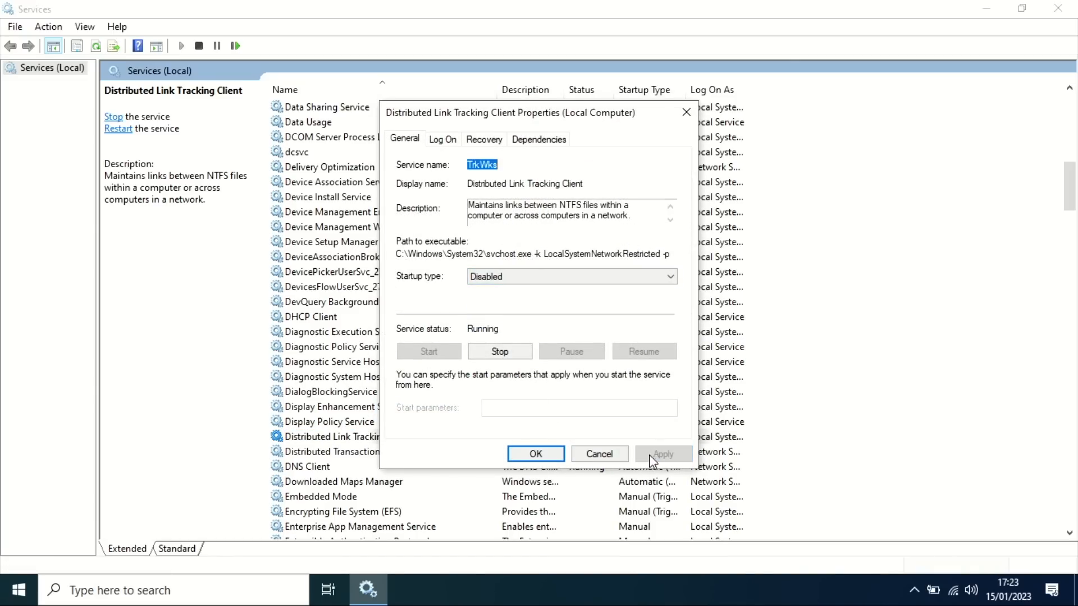
{"action": "left_click", "coordinate": [553, 454]}
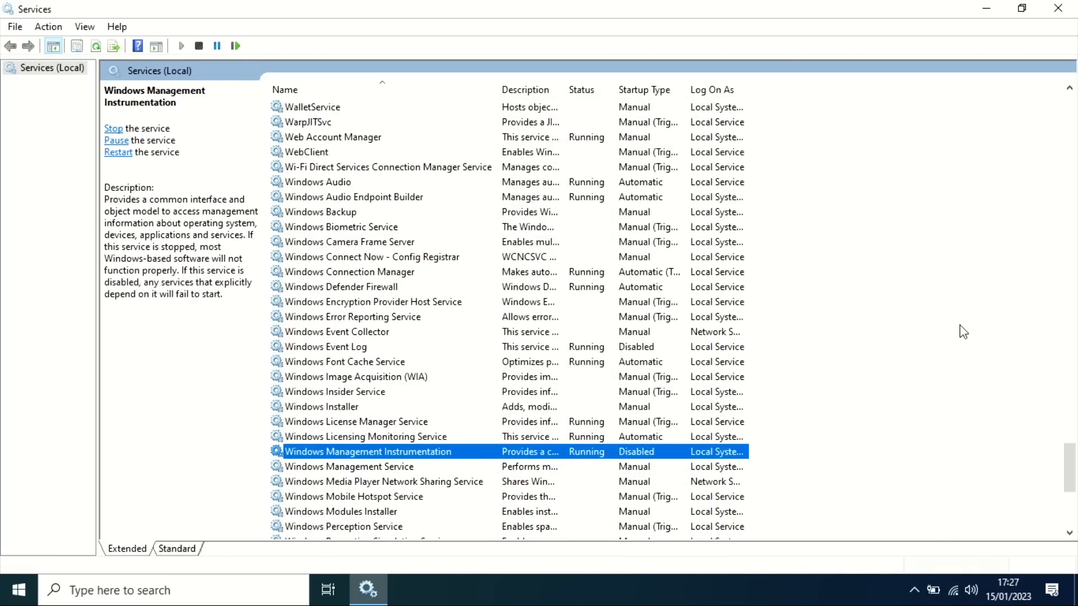
{"action": "right_click", "coordinate": [962, 326]}
{"action": "right_click", "coordinate": [929, 306]}
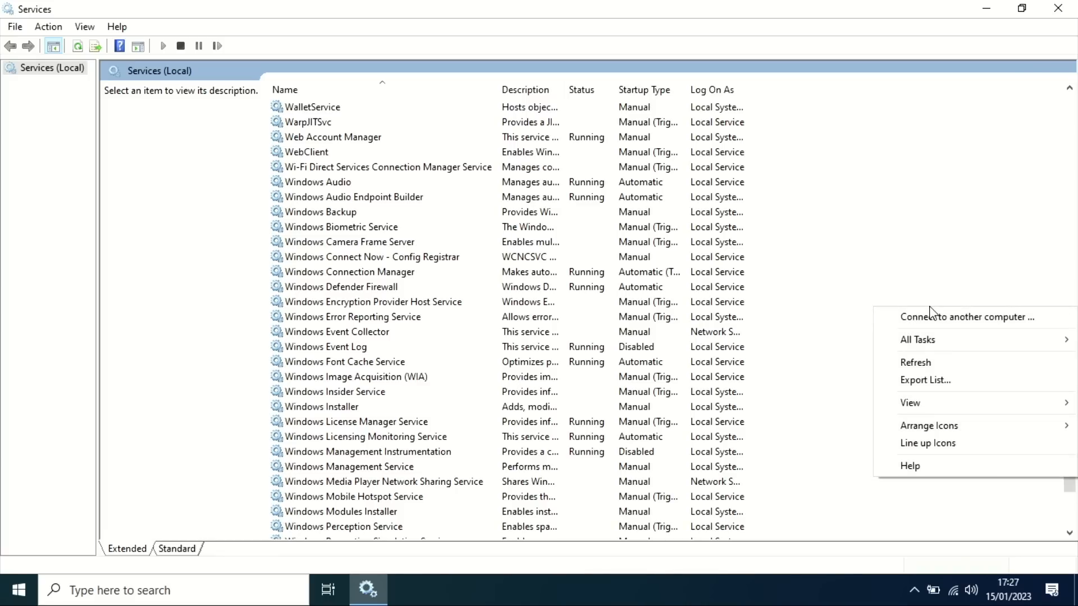
{"action": "right_click", "coordinate": [921, 295]}
{"action": "right_click", "coordinate": [912, 266]}
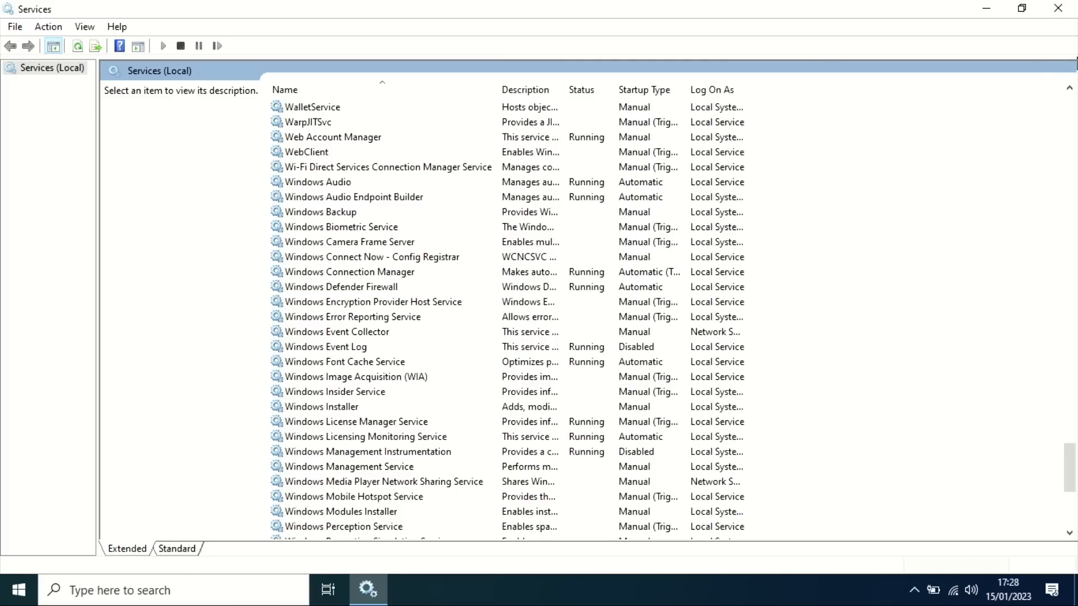
Close the Services window and restart the computer
{"action": "left_click", "coordinate": [1051, 7]}
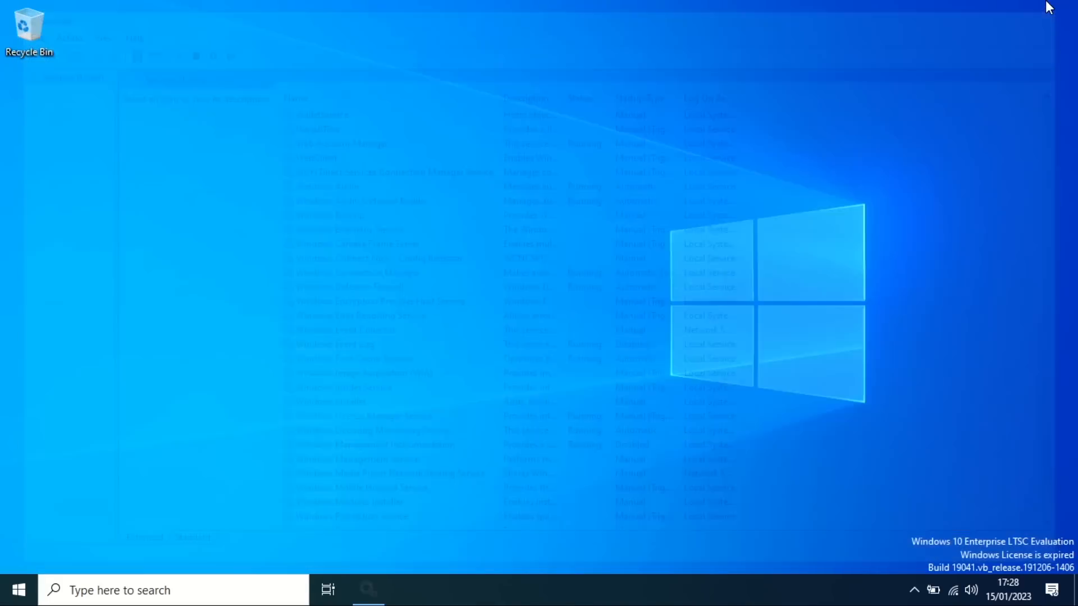
{"action": "right_click", "coordinate": [18, 589]}
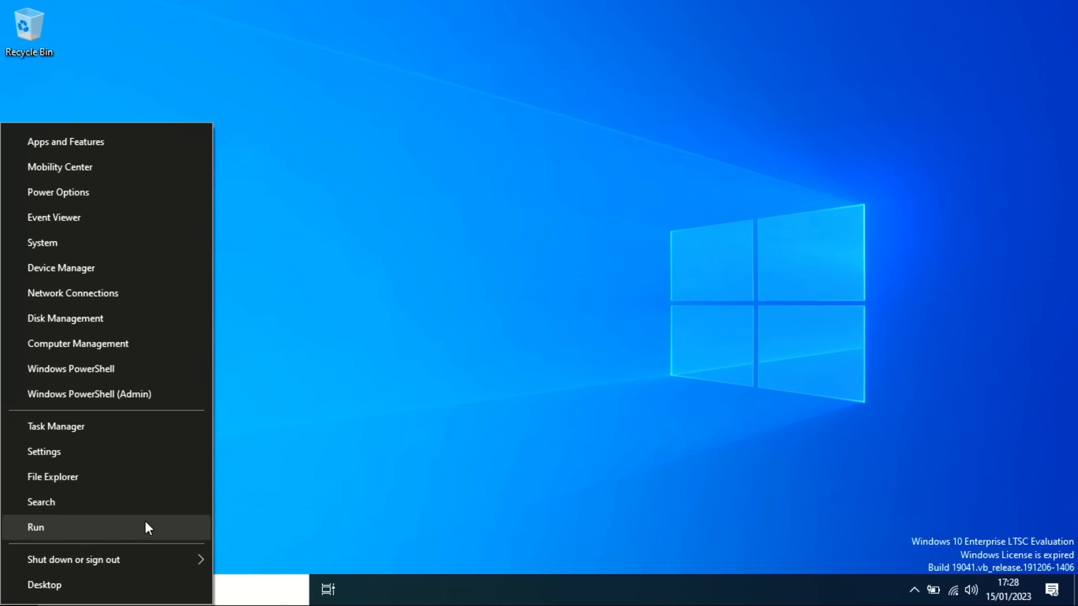
{"action": "mouse_move", "coordinate": [70, 559]}
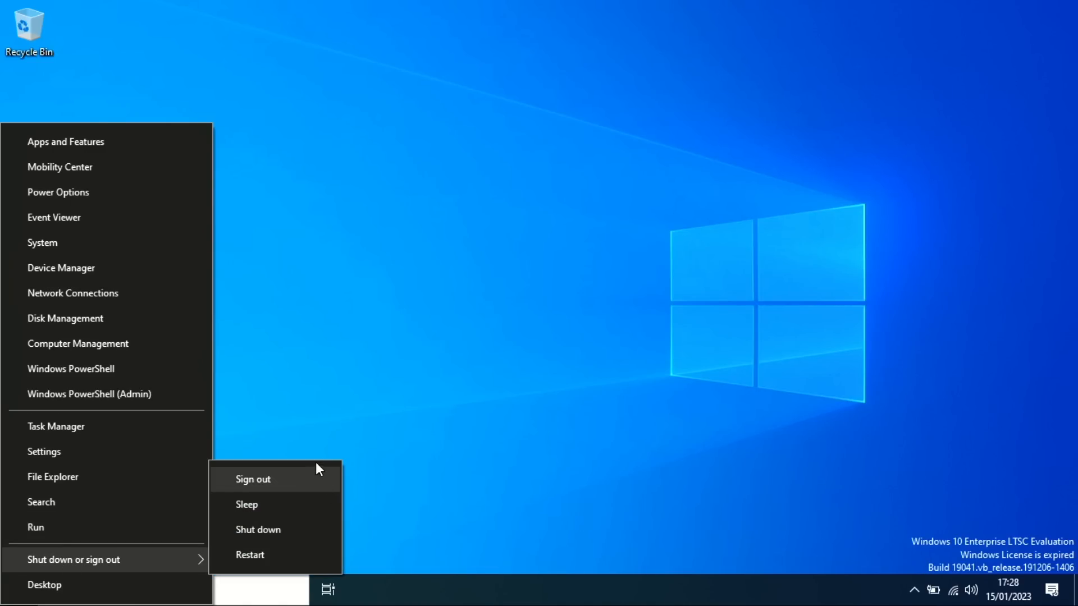
{"action": "left_click", "coordinate": [18, 590]}
{"action": "left_click", "coordinate": [21, 556]}
{"action": "left_click", "coordinate": [79, 517]}
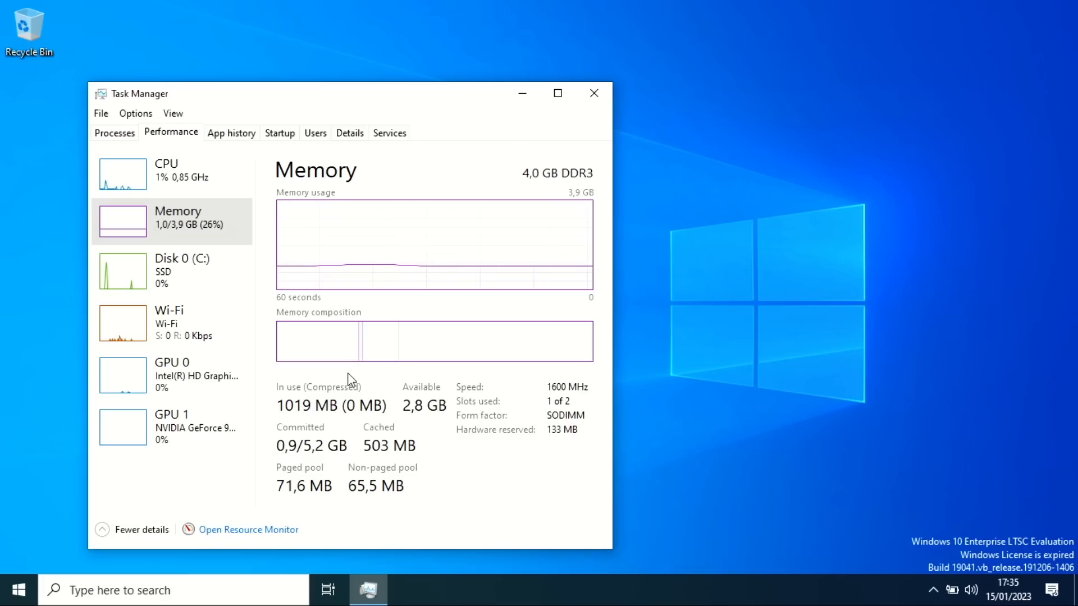
Close Task Manager and set the Windows visual effects to Adjust for best performance
{"action": "key", "text": "alt+F4"}
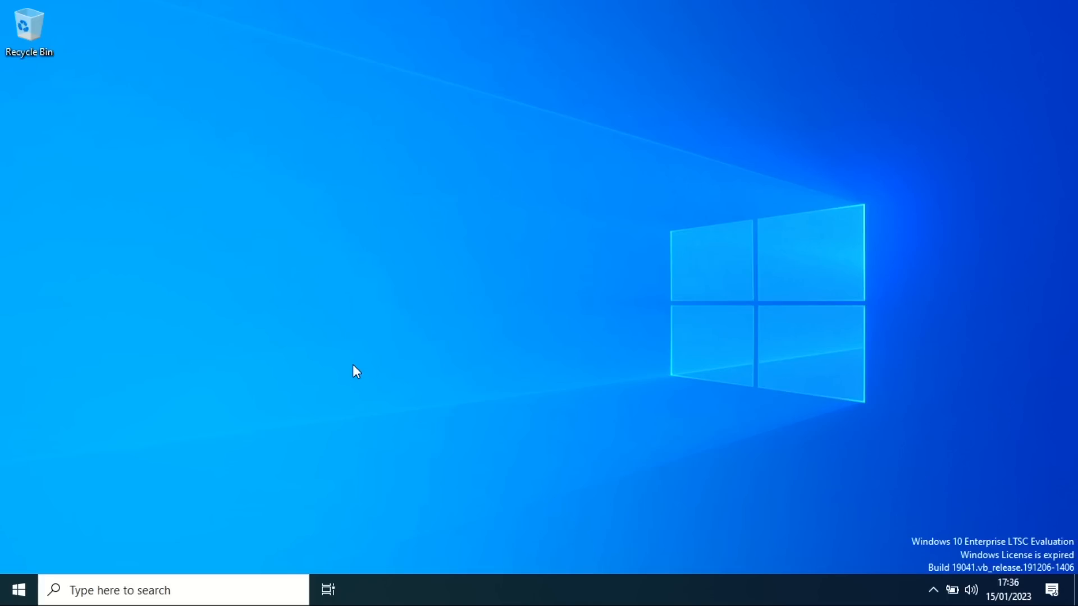
{"action": "left_click", "coordinate": [19, 589]}
{"action": "type", "text": "perfor"}
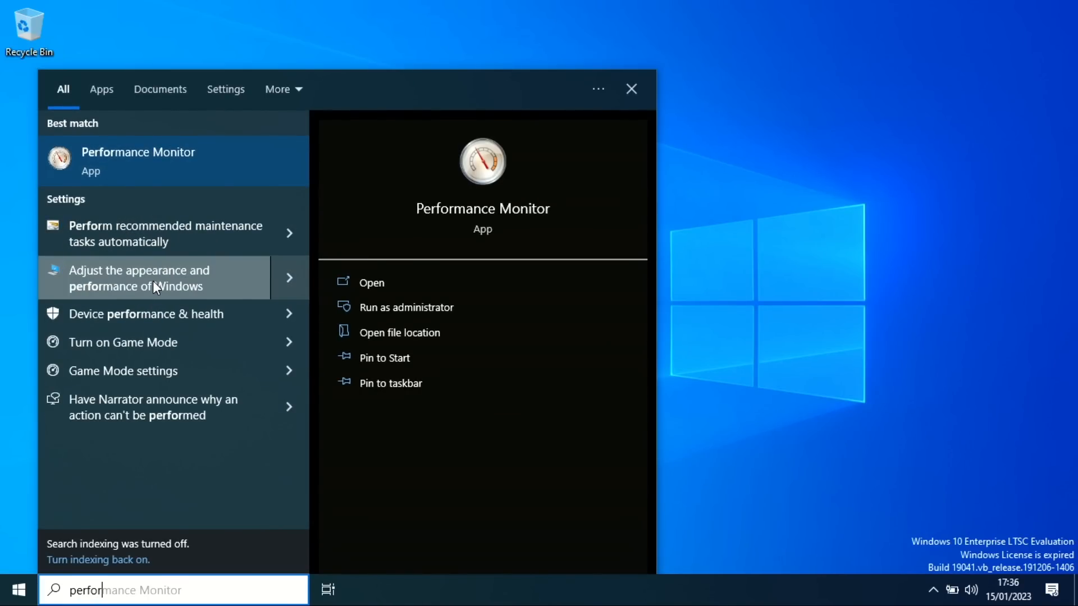
{"action": "left_click", "coordinate": [182, 281]}
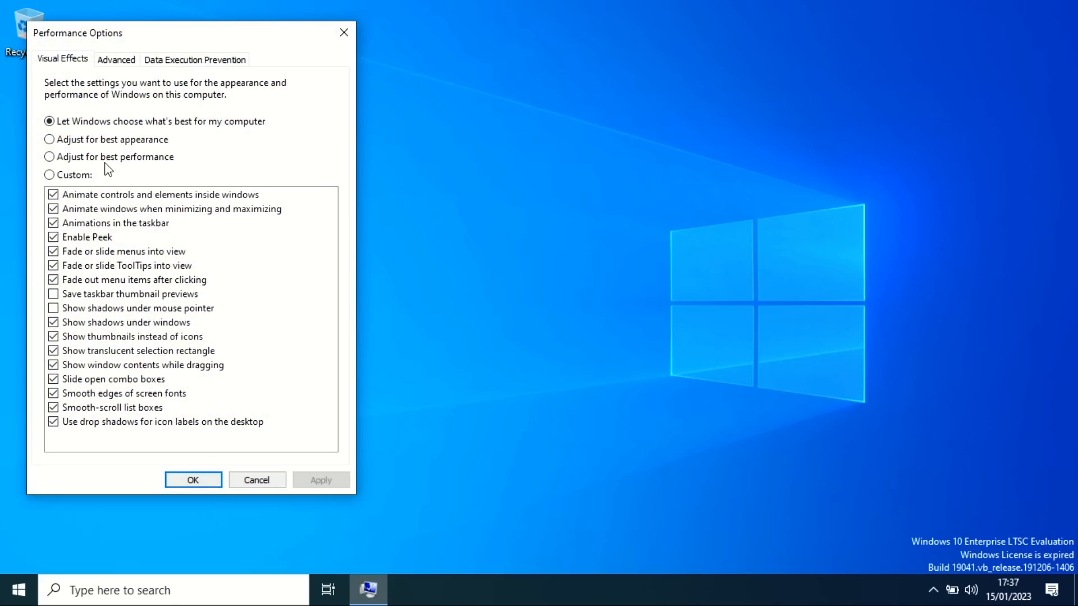
{"action": "left_click", "coordinate": [101, 158]}
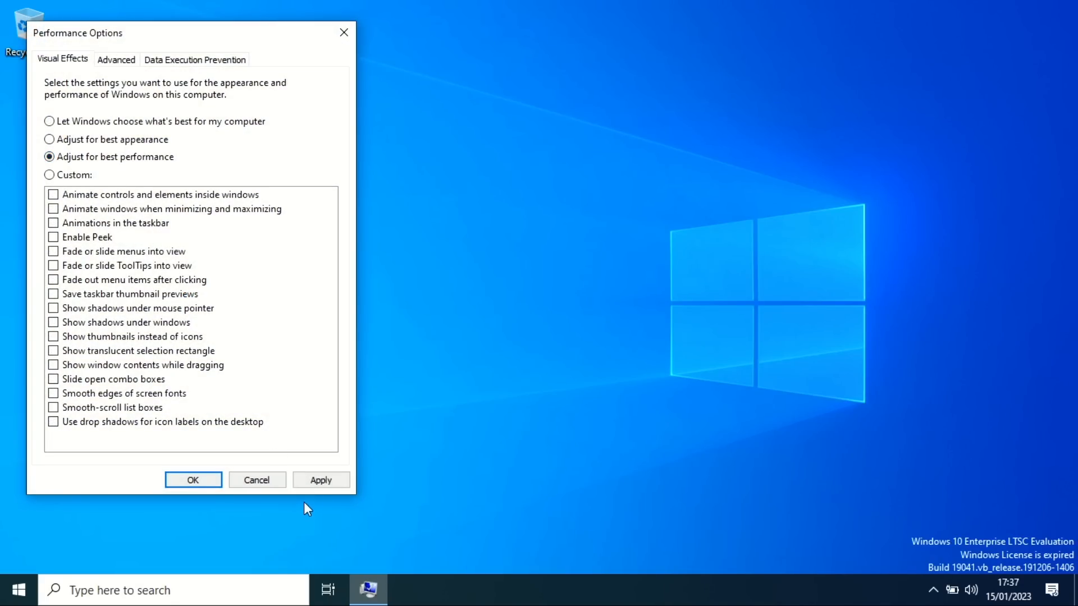
{"action": "left_click", "coordinate": [319, 480]}
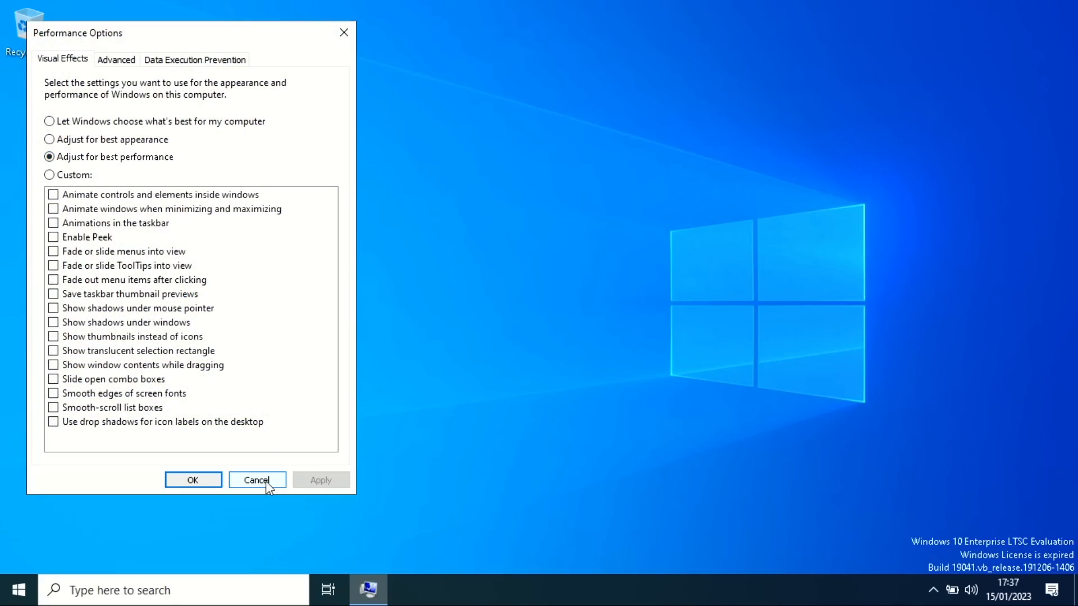
{"action": "left_click", "coordinate": [205, 478]}
Restart the computer with the new visual effects settings and refresh the desktop
{"action": "left_click", "coordinate": [17, 595]}
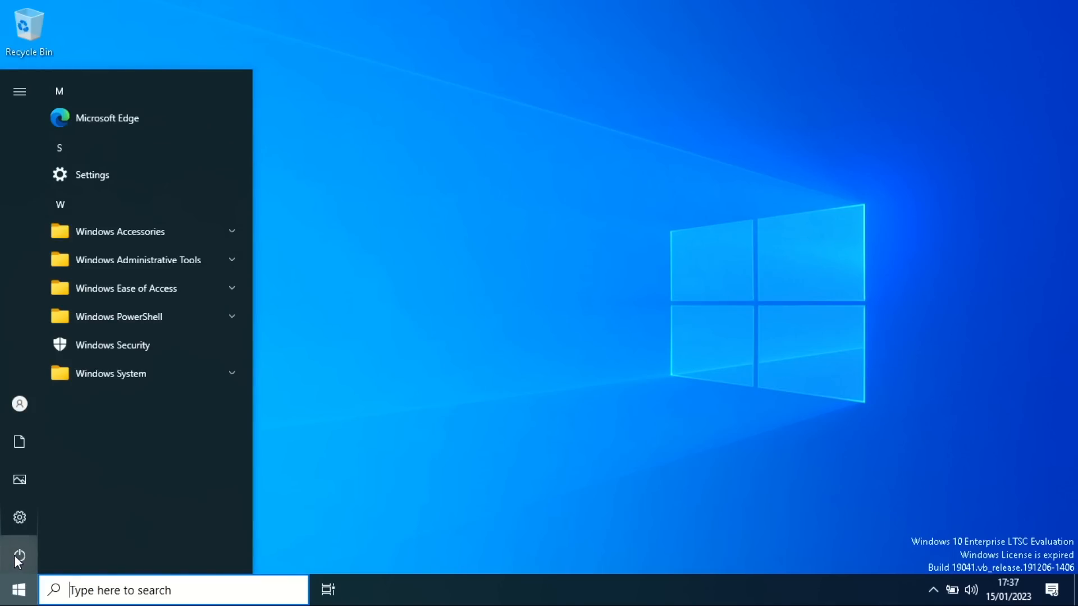
{"action": "left_click", "coordinate": [102, 544]}
{"action": "left_click", "coordinate": [130, 512]}
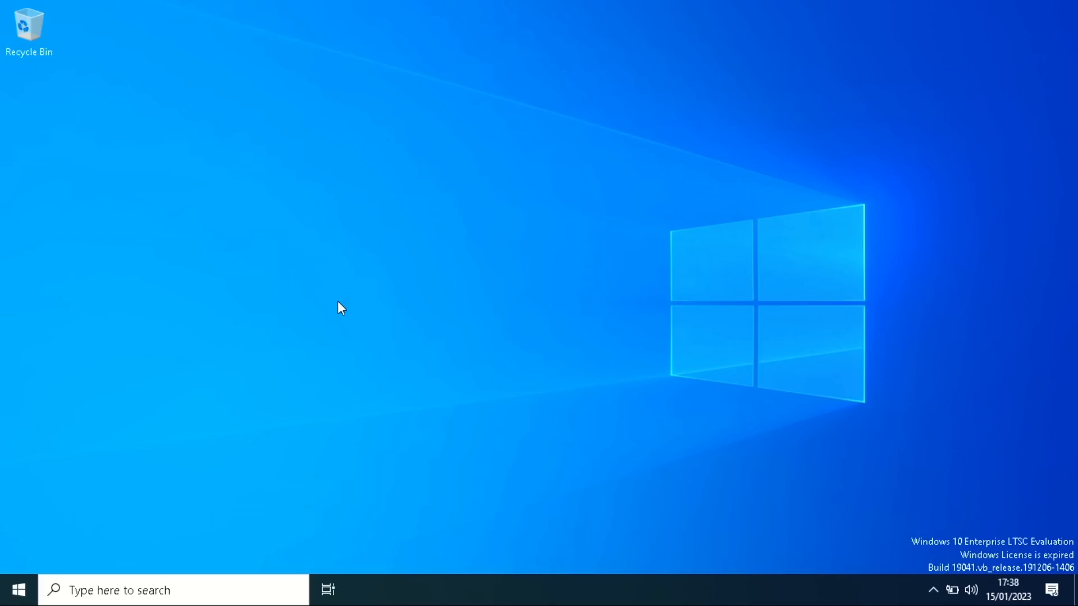
{"action": "right_click", "coordinate": [387, 348]}
{"action": "left_click", "coordinate": [426, 391]}
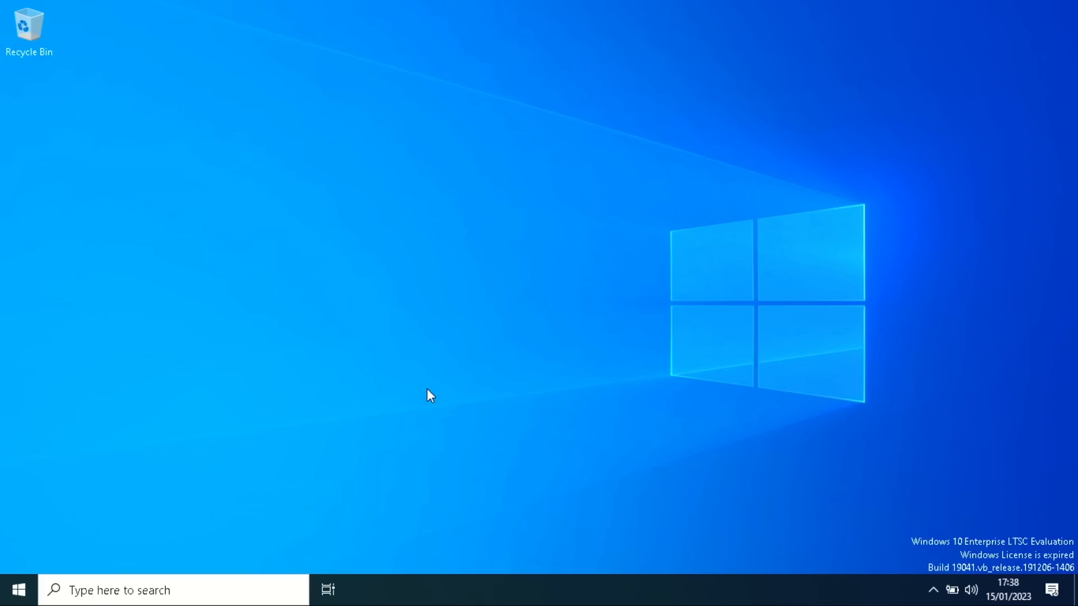